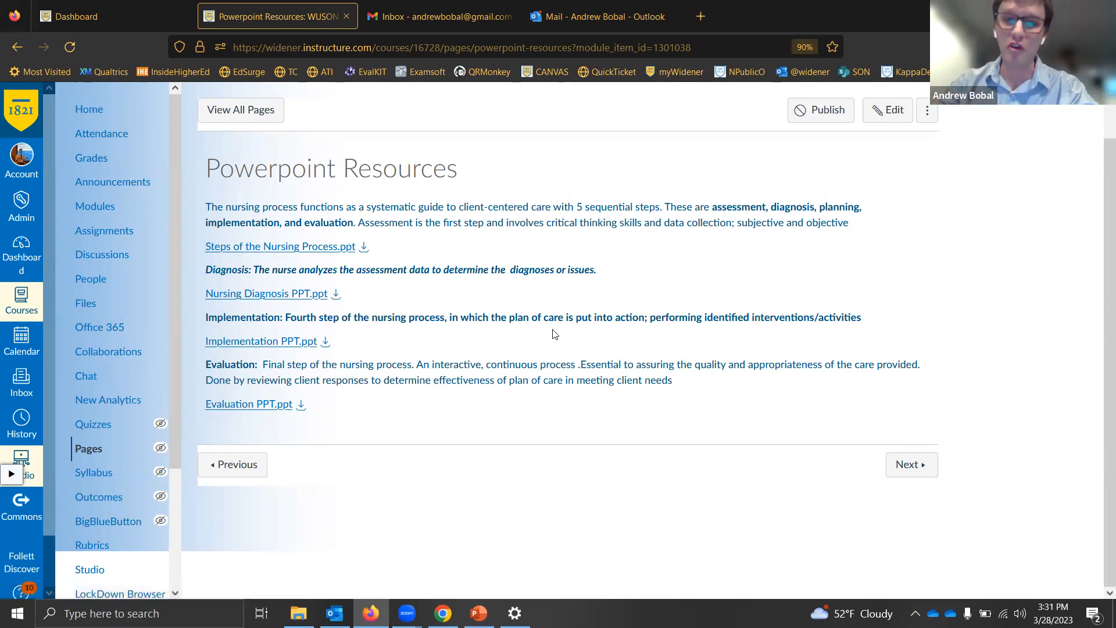
- Open the Powerpoint Resources page for editing and examine its text and file links in the editor
left_click(889, 115)
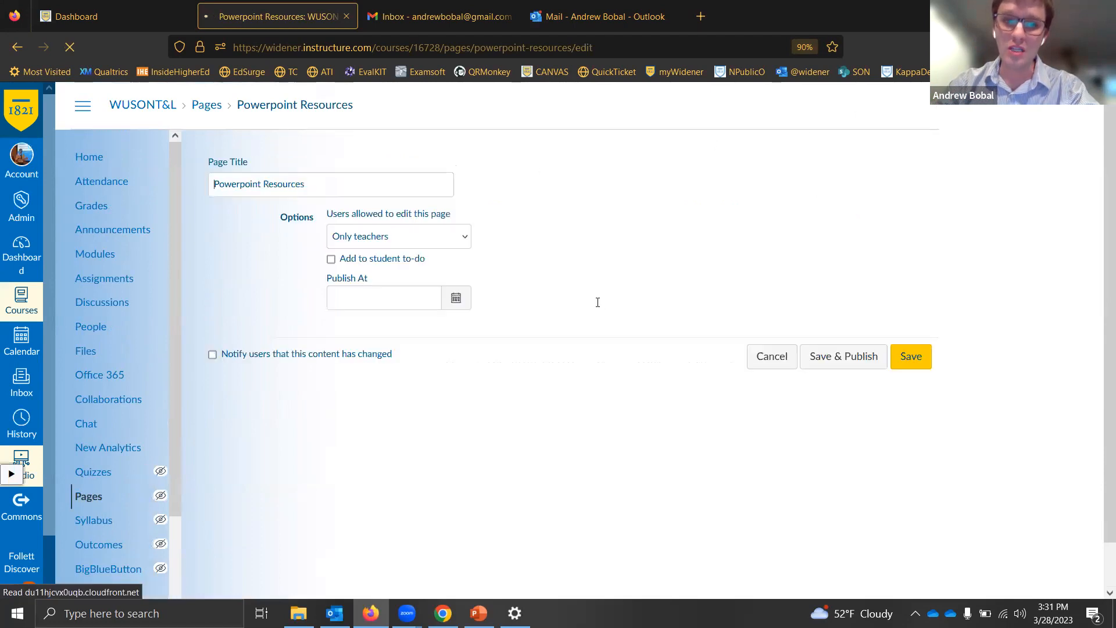
scroll(554, 311, "down", 2)
scroll(618, 316, "up", 2)
left_click(596, 300)
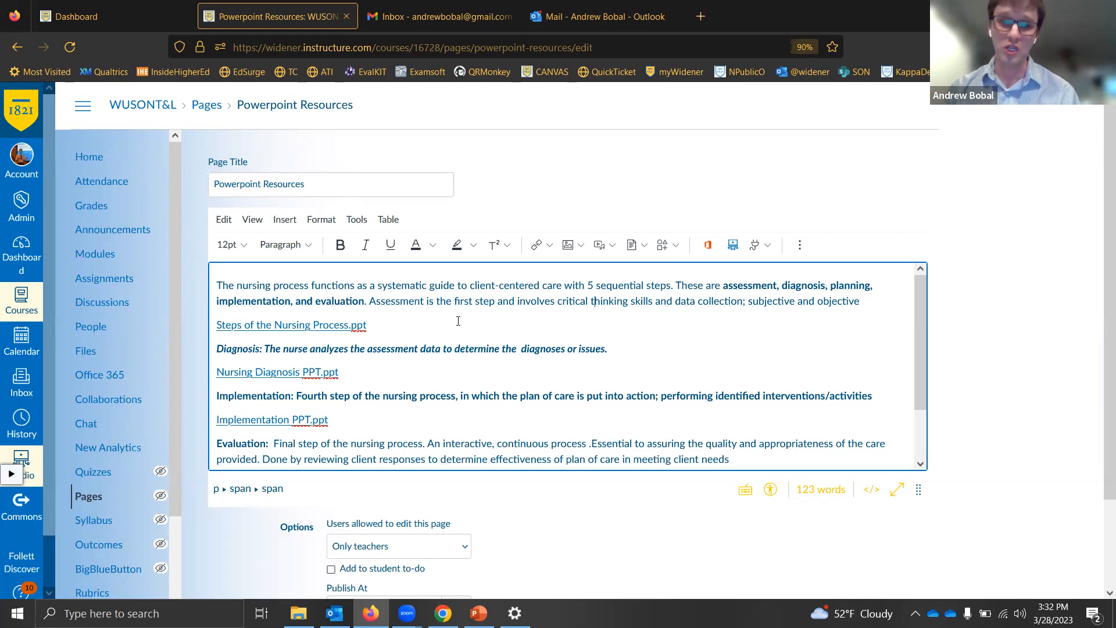
- Leave the page editor for the dashboard and open the WUSON Teaching & Learning Community course
left_click(19, 107)
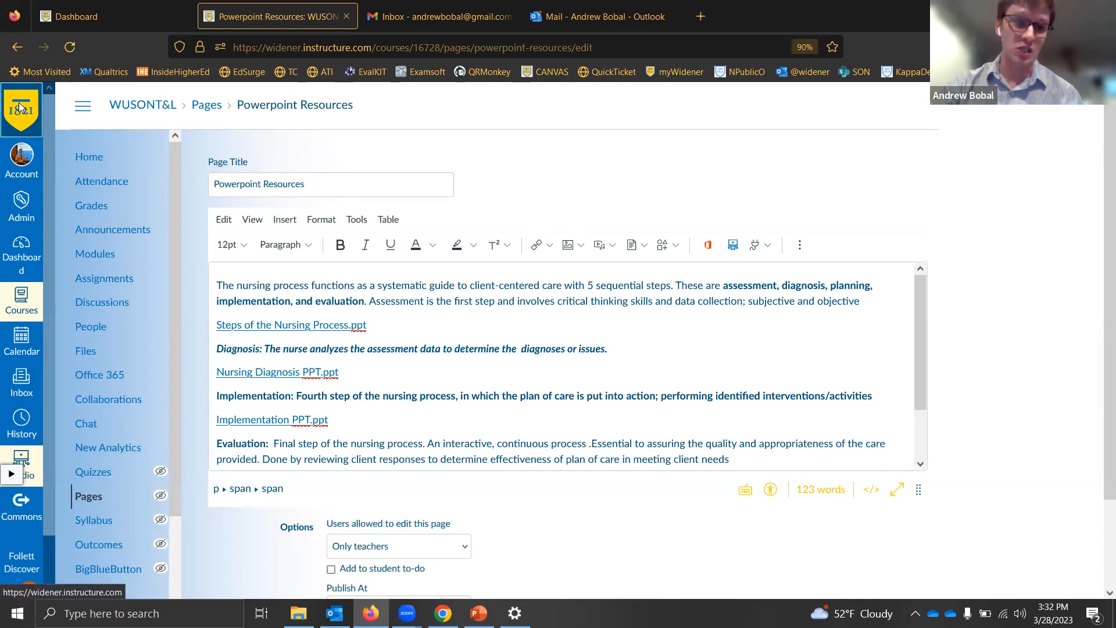
left_click(578, 440)
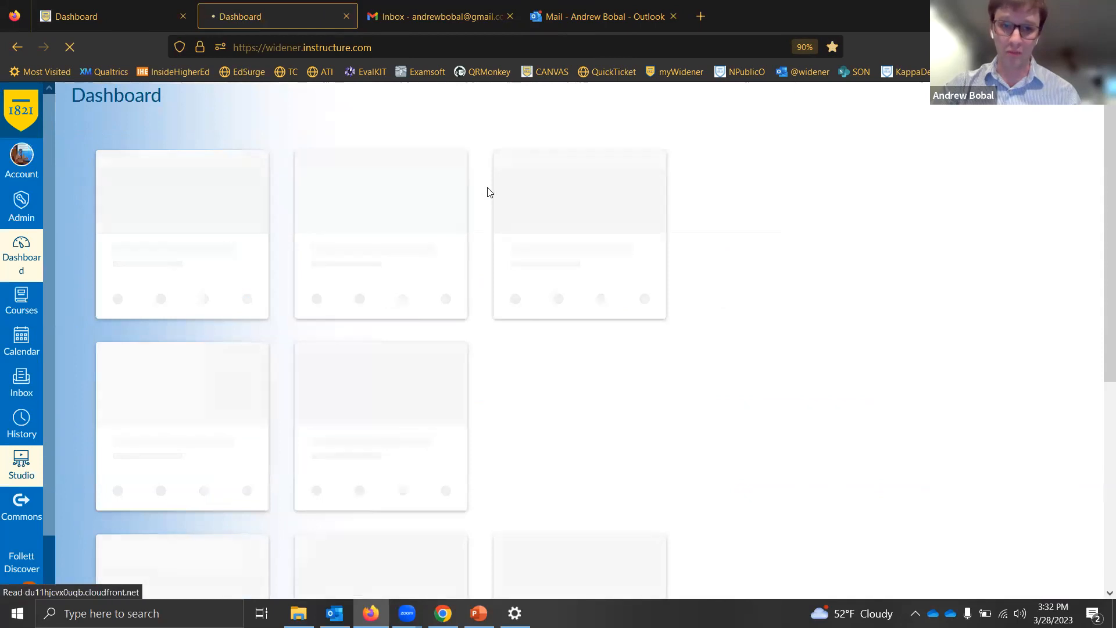
scroll(219, 286, "down", 3)
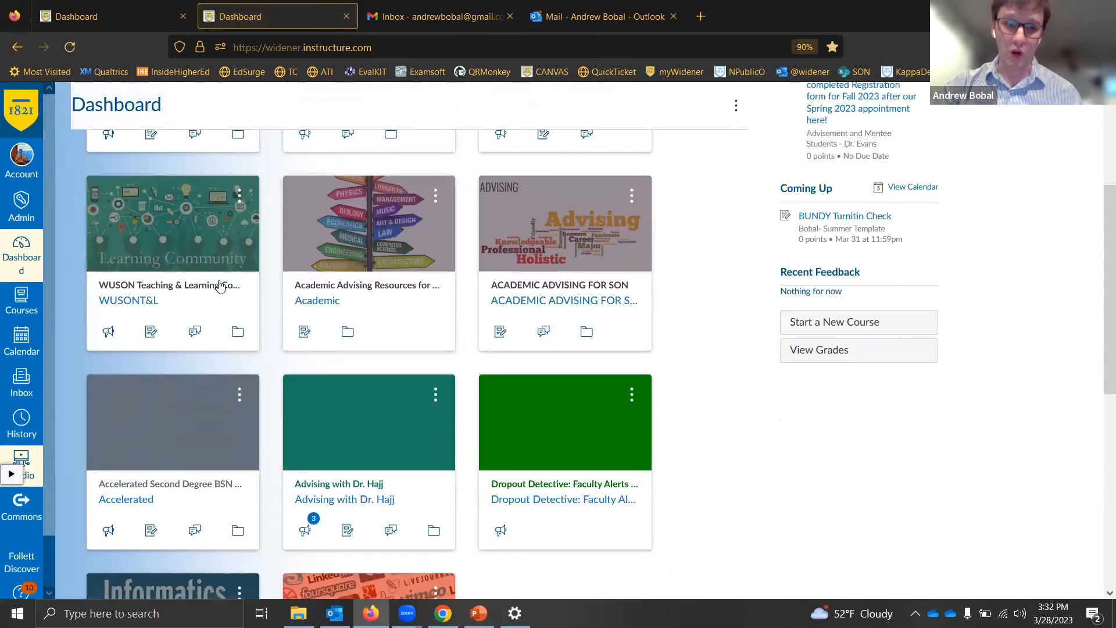
left_click(219, 286)
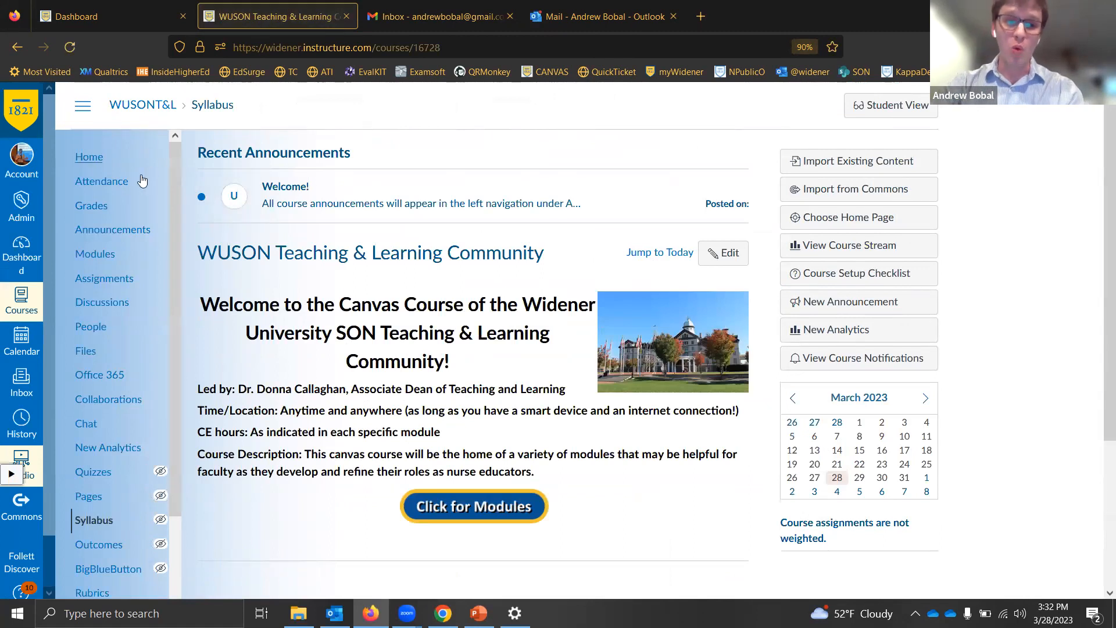
- Open the course's full list of pages and examine the page titles, edit dates and publication states
scroll(90, 291, "down", 2)
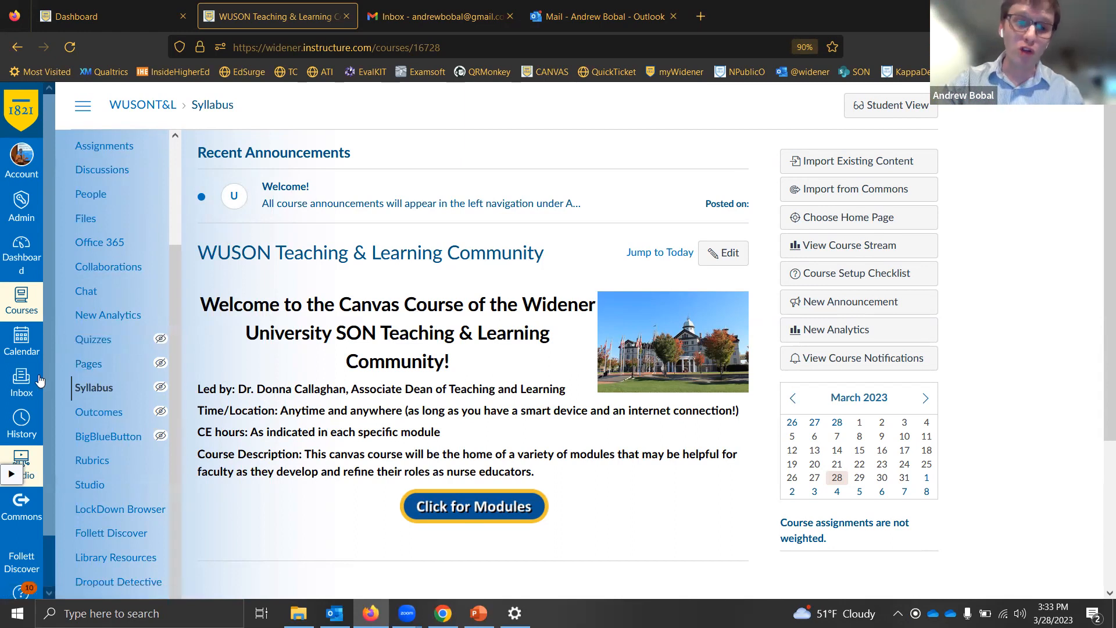
left_click(95, 366)
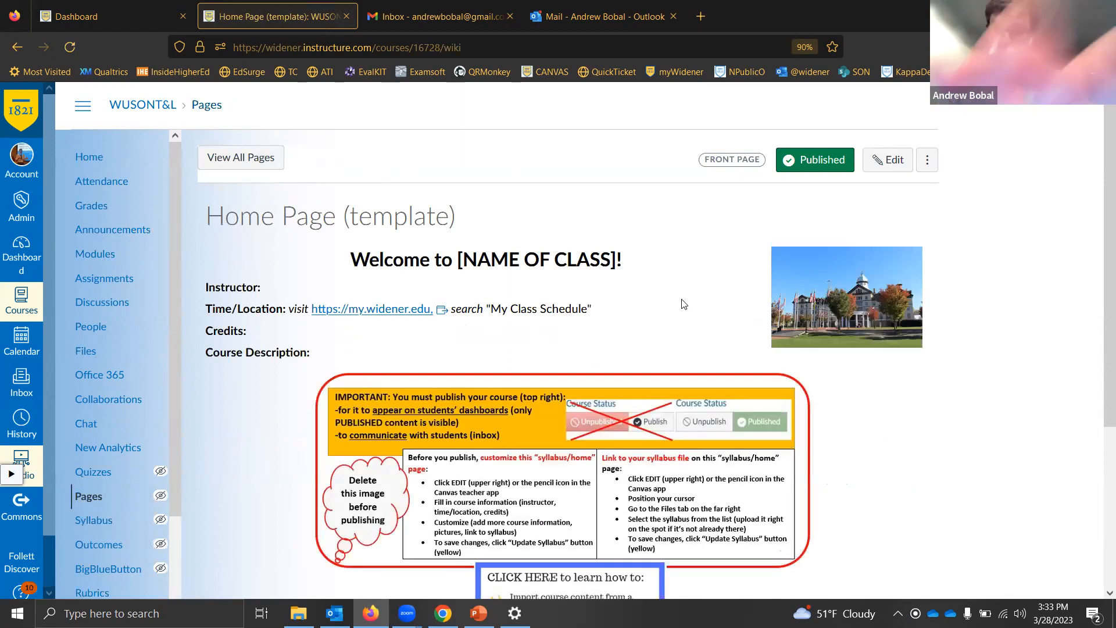
left_click(241, 165)
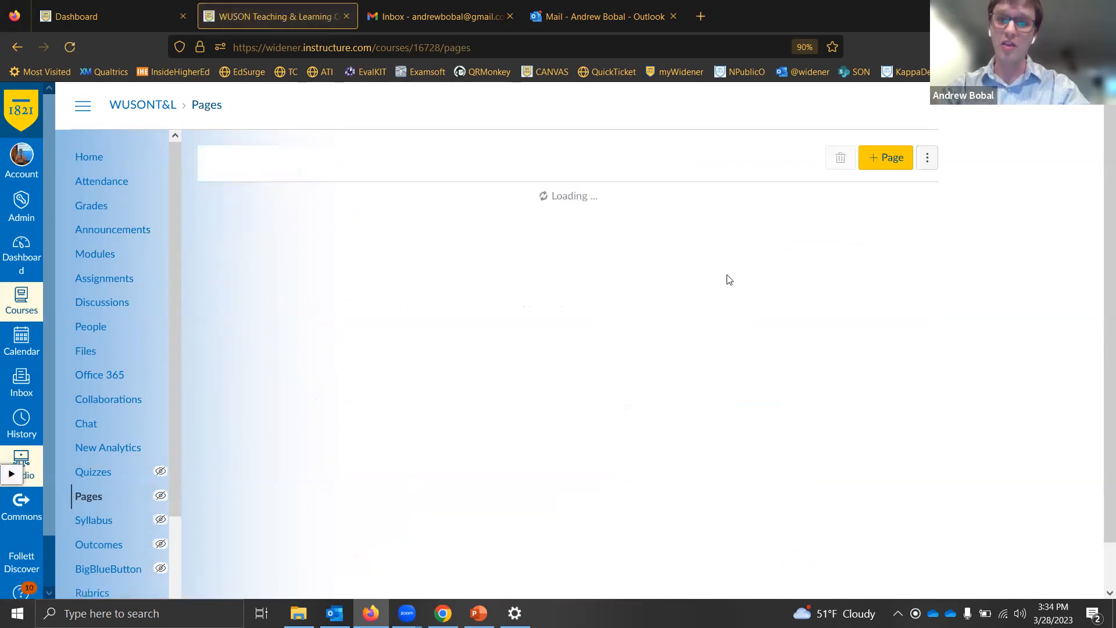
scroll(628, 219, "down", 4)
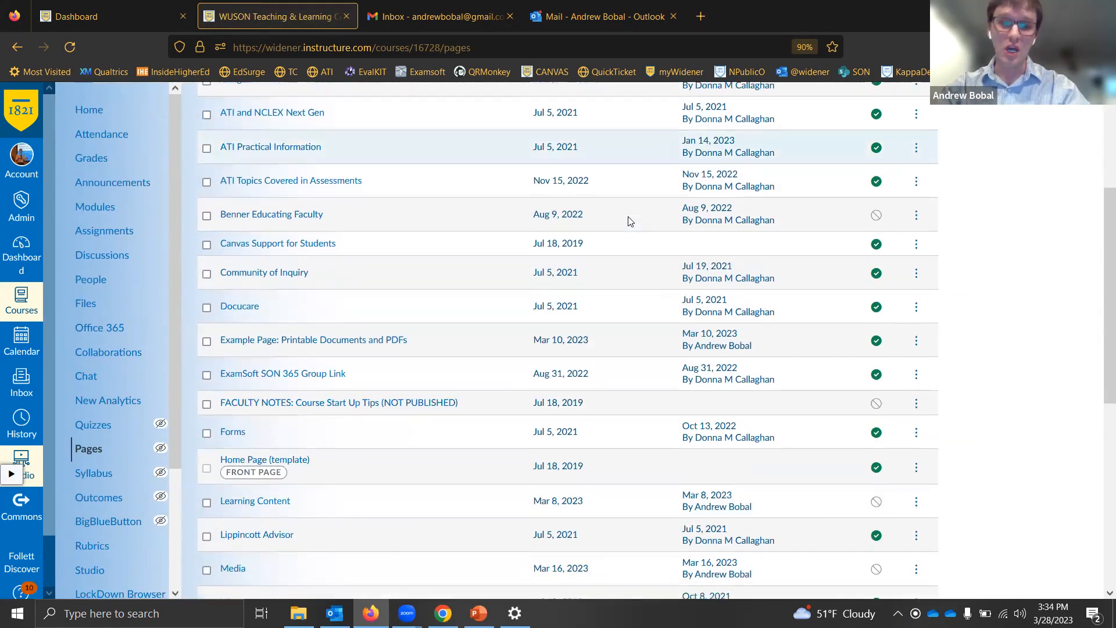
scroll(628, 220, "down", 10)
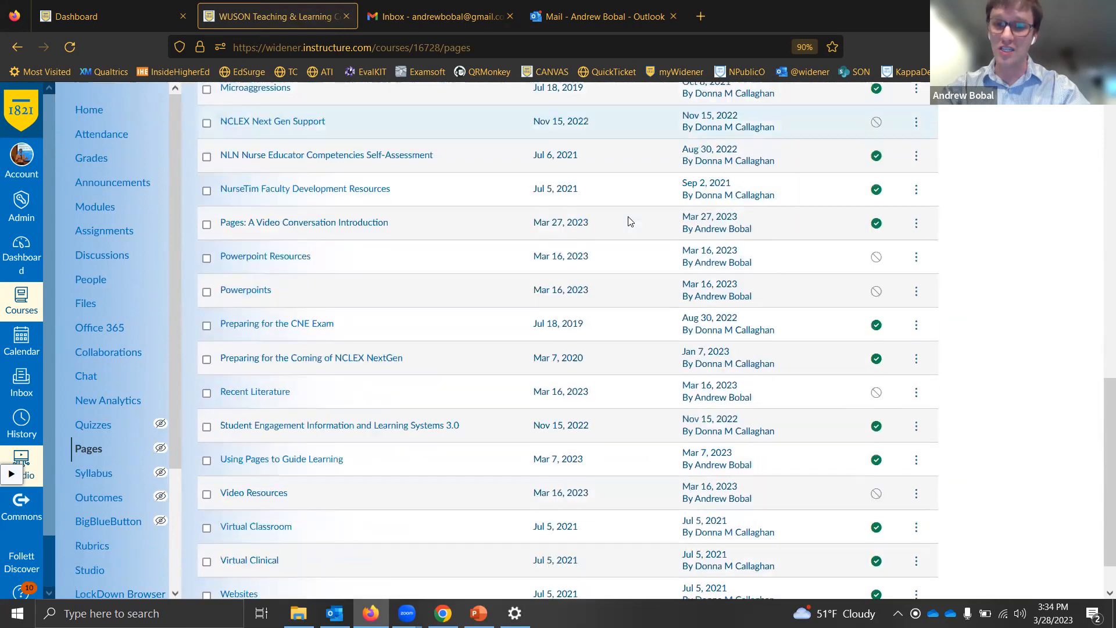
scroll(628, 221, "down", 1)
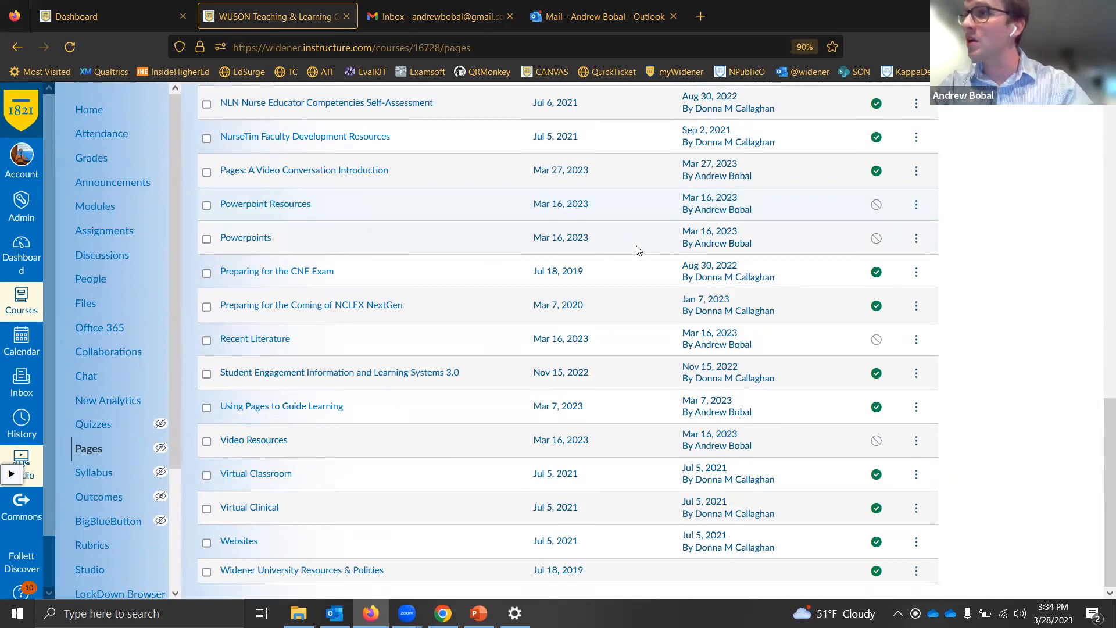
scroll(635, 244, "up", 3)
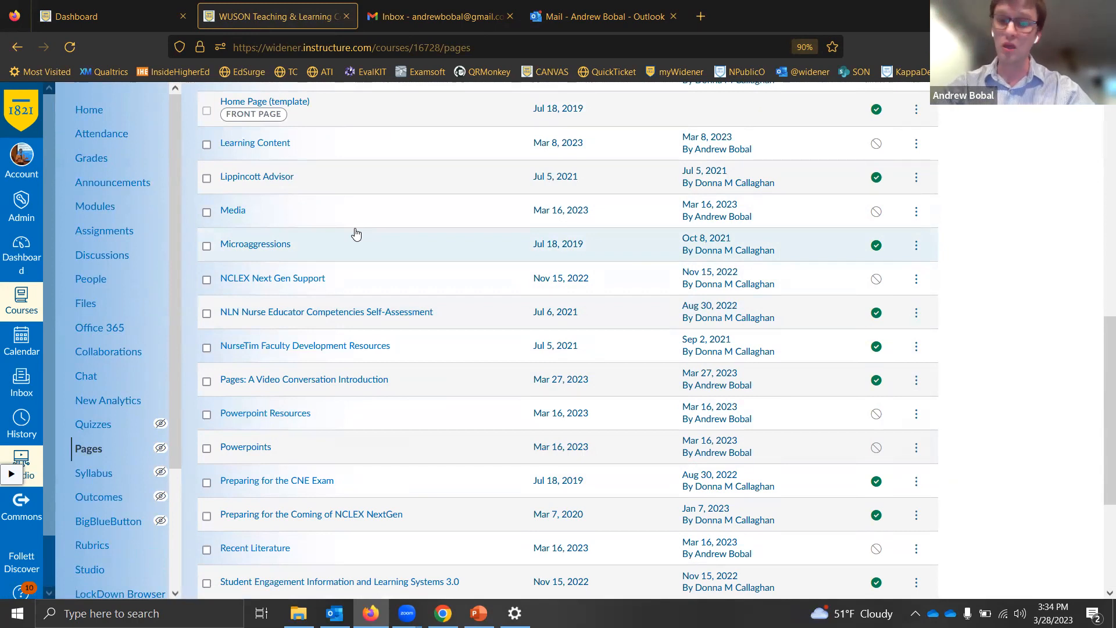
scroll(407, 314, "up", 5)
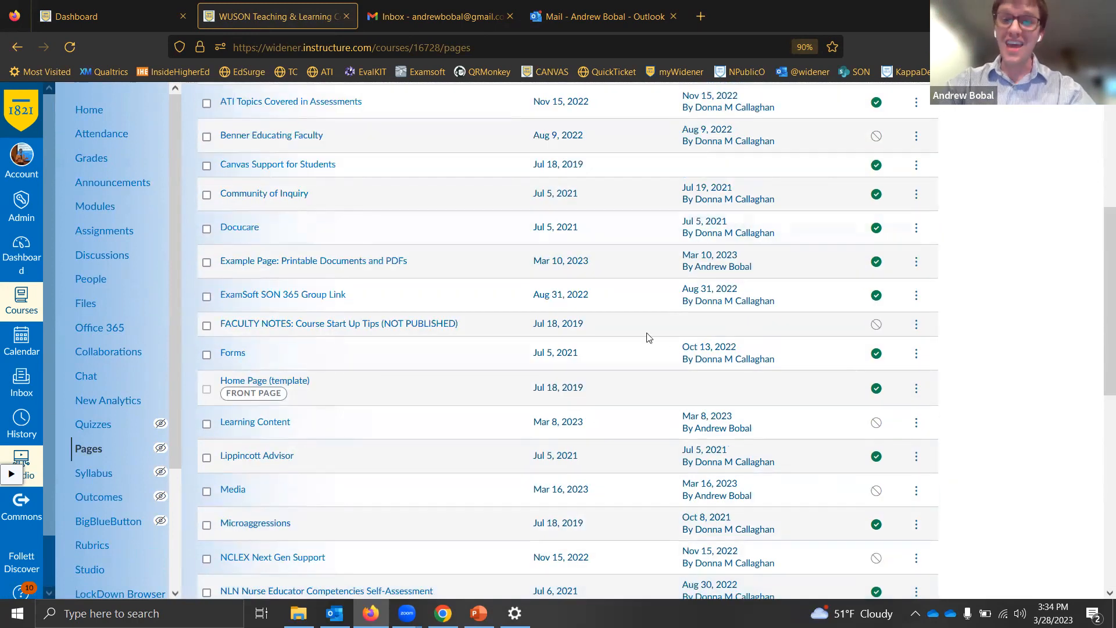
scroll(648, 337, "up", 5)
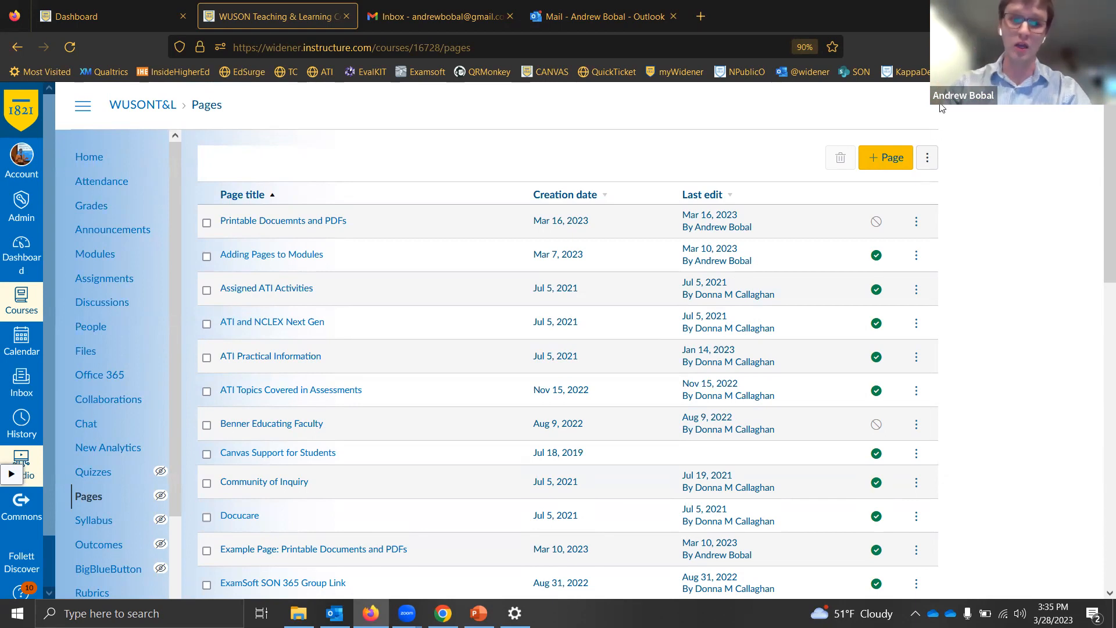
- Open the course's Modules list and look through it down to the Optional Learning Resources module
left_click(95, 254)
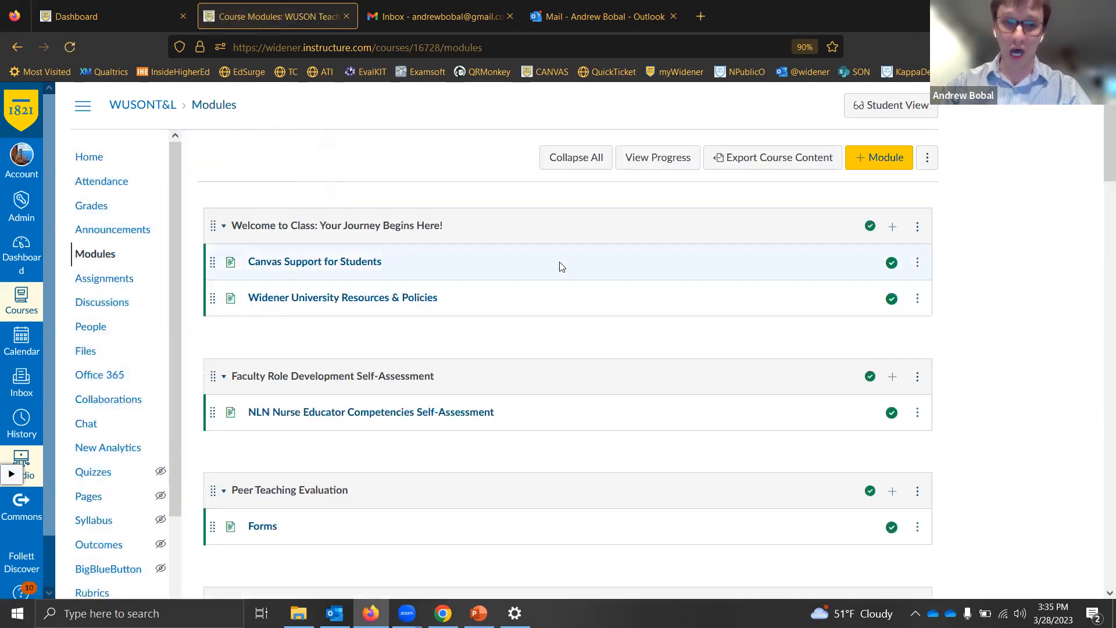
scroll(561, 264, "down", 10)
scroll(561, 266, "down", 10)
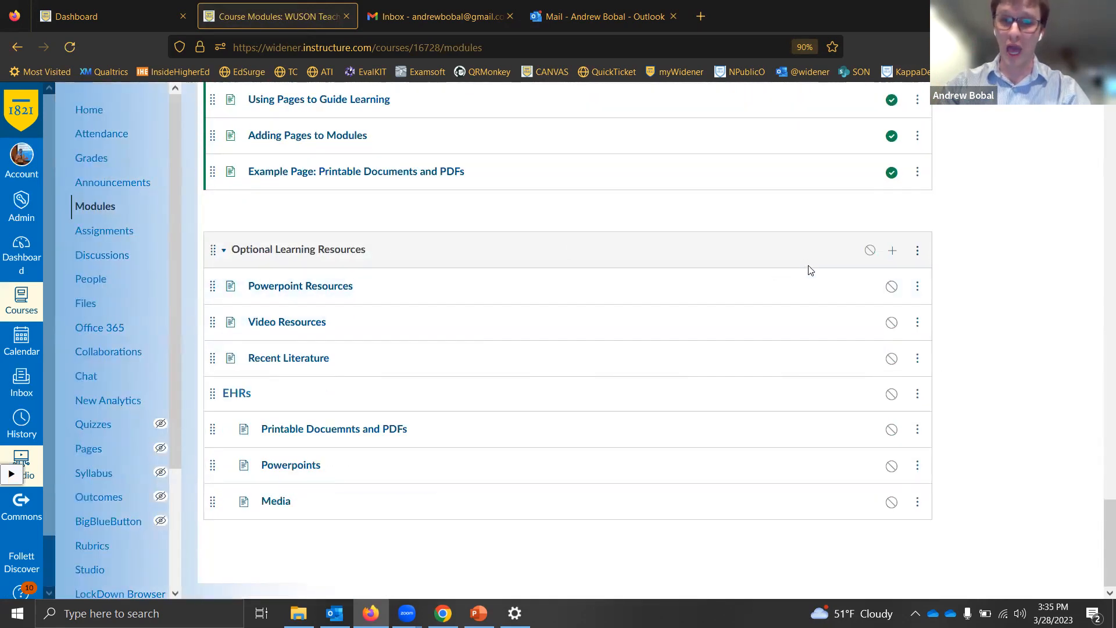
left_click_drag(1108, 520, 1104, 114)
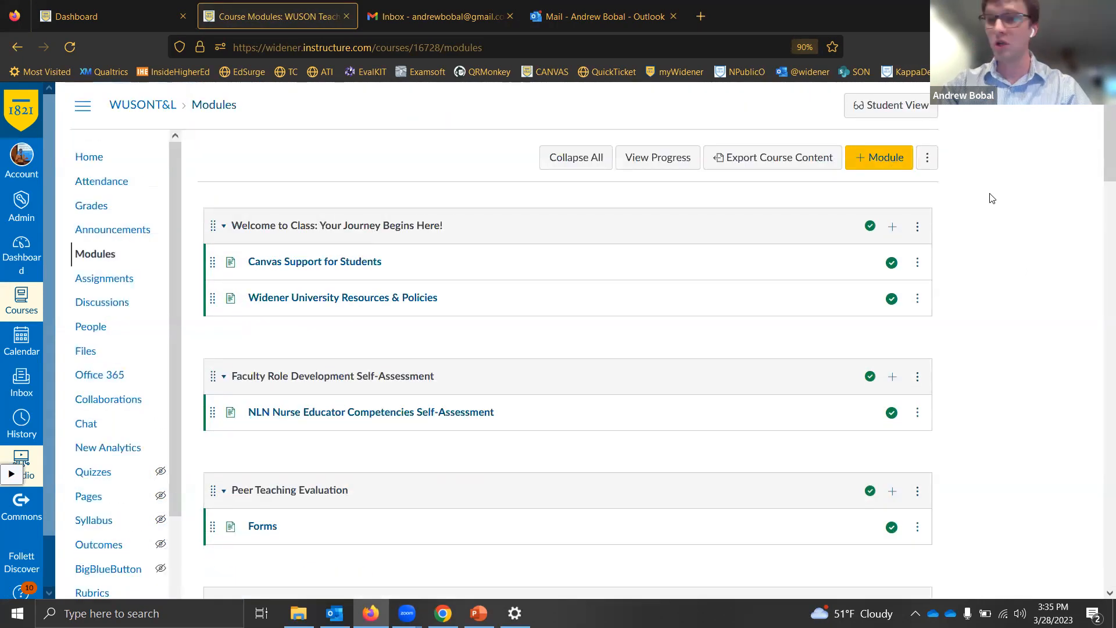
- Add a new course module named "Extra Resources"
left_click(887, 158)
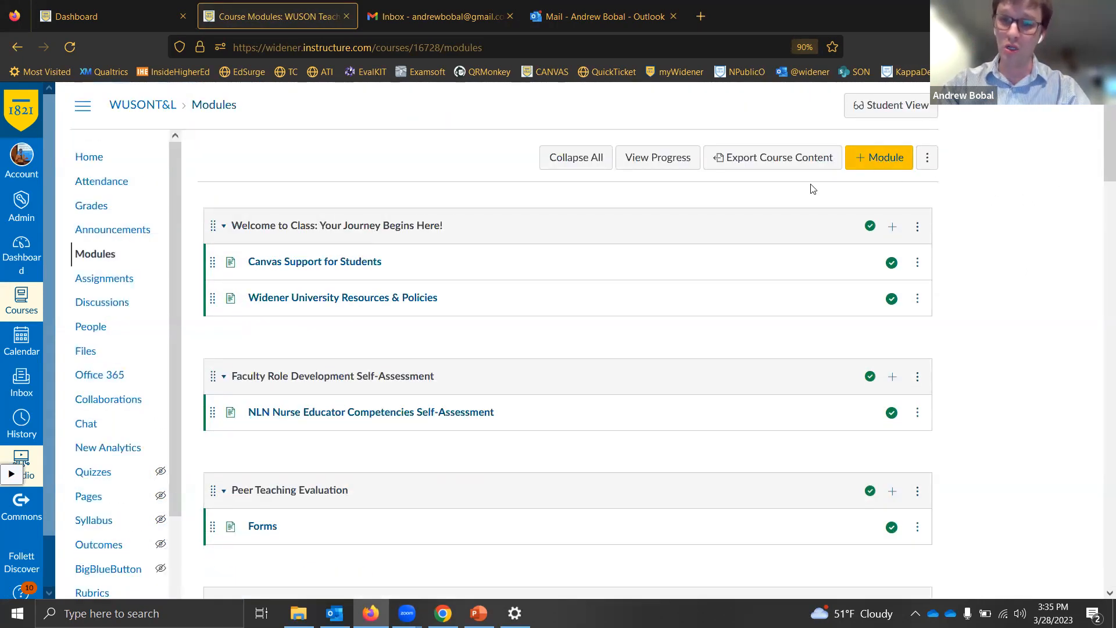
left_click(496, 287)
type("Extra ")
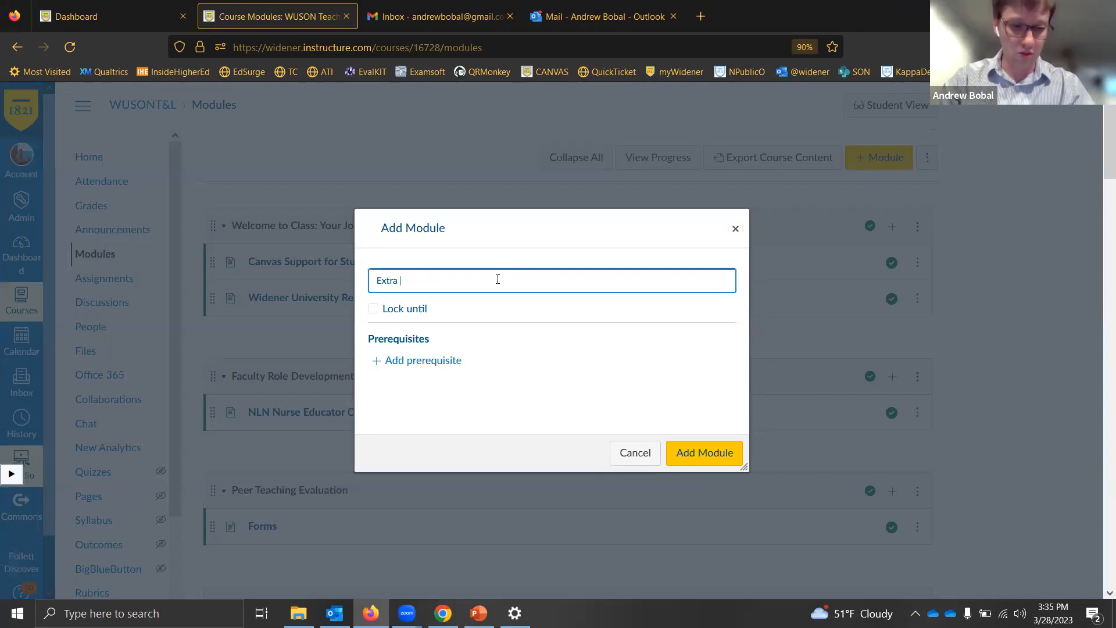
type("Resour")
type("ce")
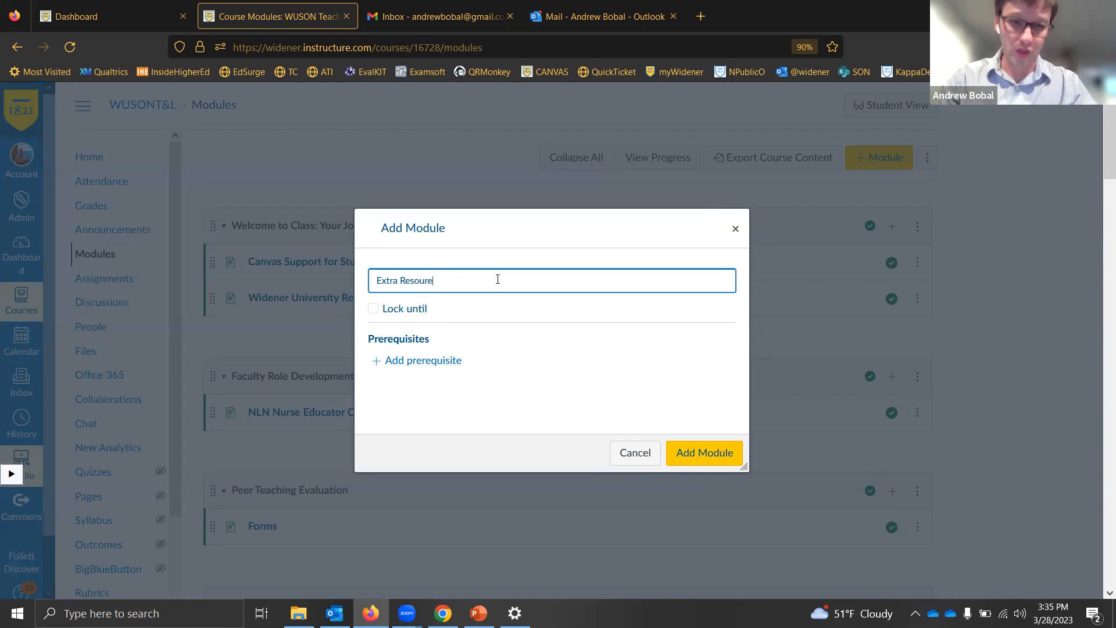
key("BackSpace")
key("BackSpace")
key("BackSpace")
key("BackSpace")
type("urces")
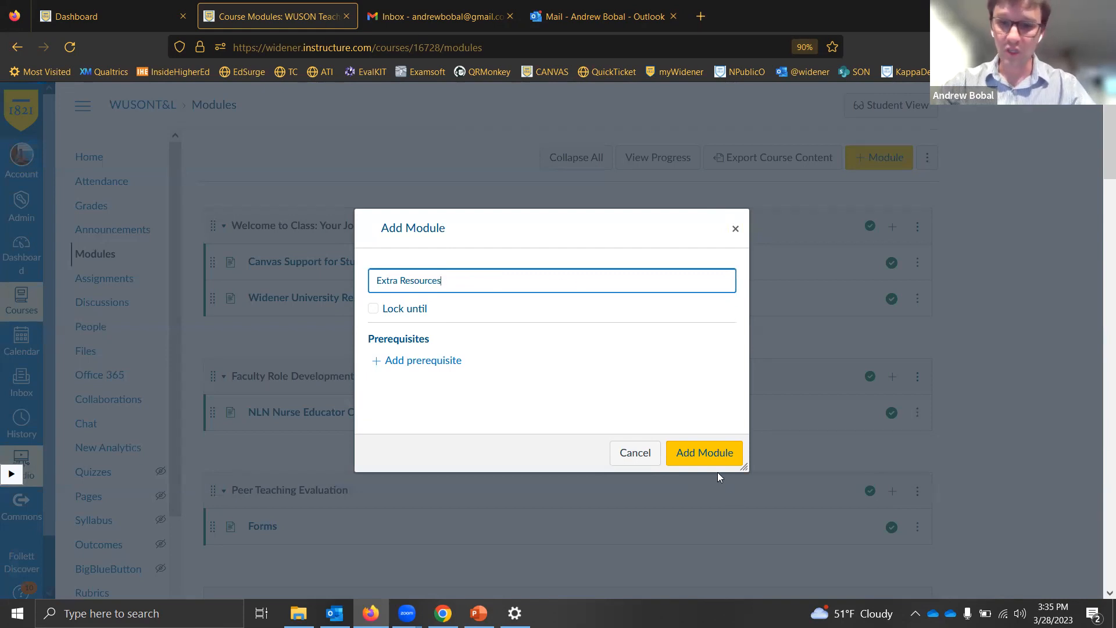
left_click(717, 456)
- Add the existing page "Virtual Classroom" as an item in the Extra Resources module, without indentation
scroll(930, 373, "down", 10)
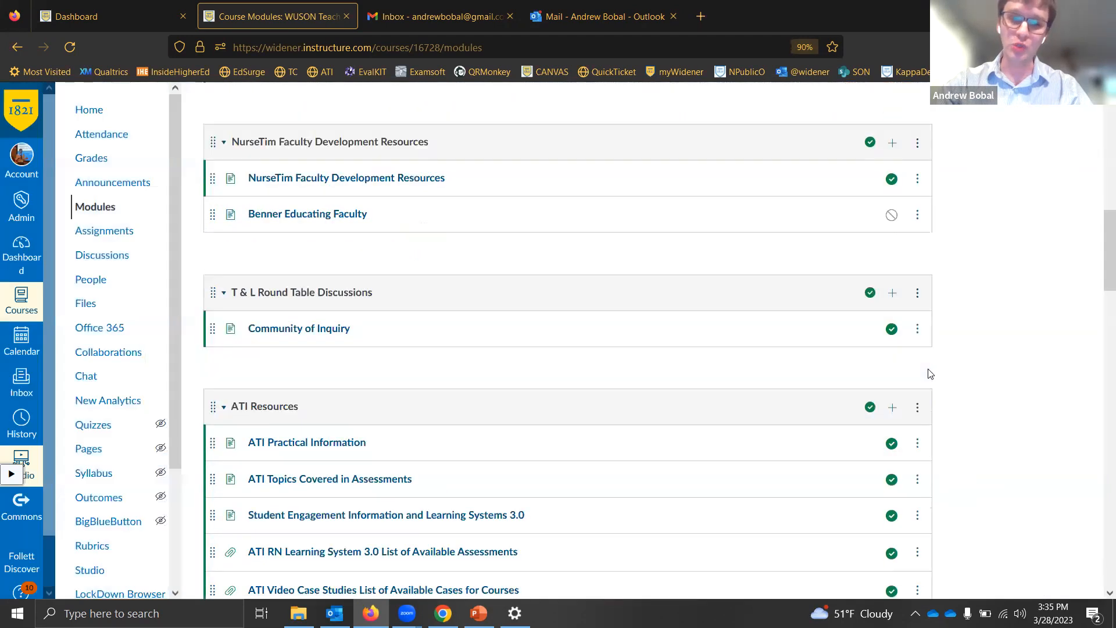
scroll(928, 371, "down", 10)
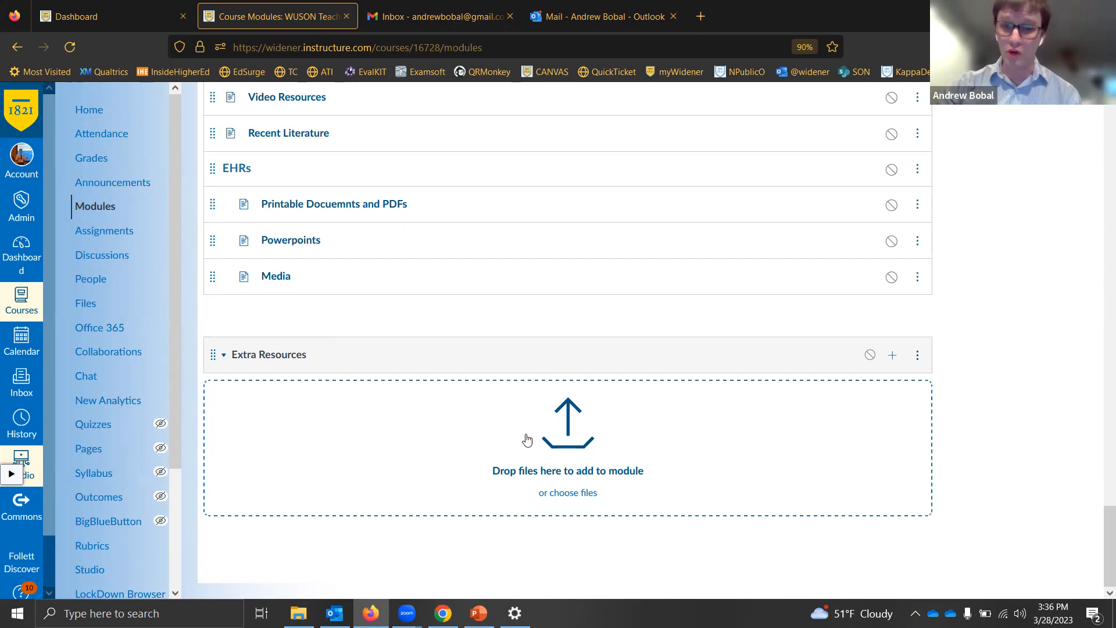
left_click(892, 355)
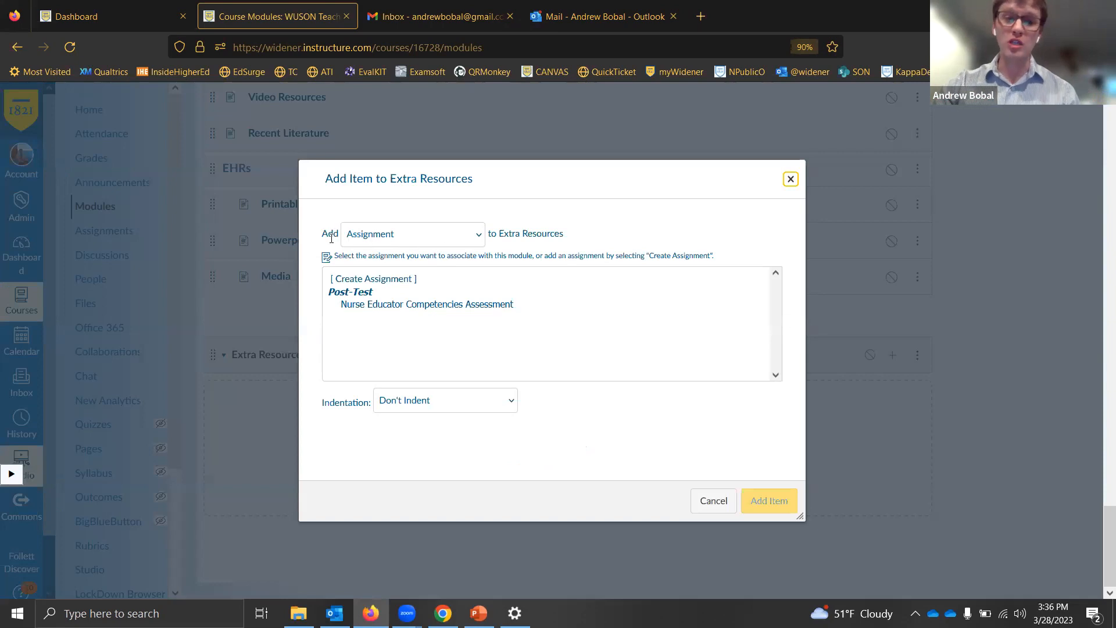
left_click(429, 241)
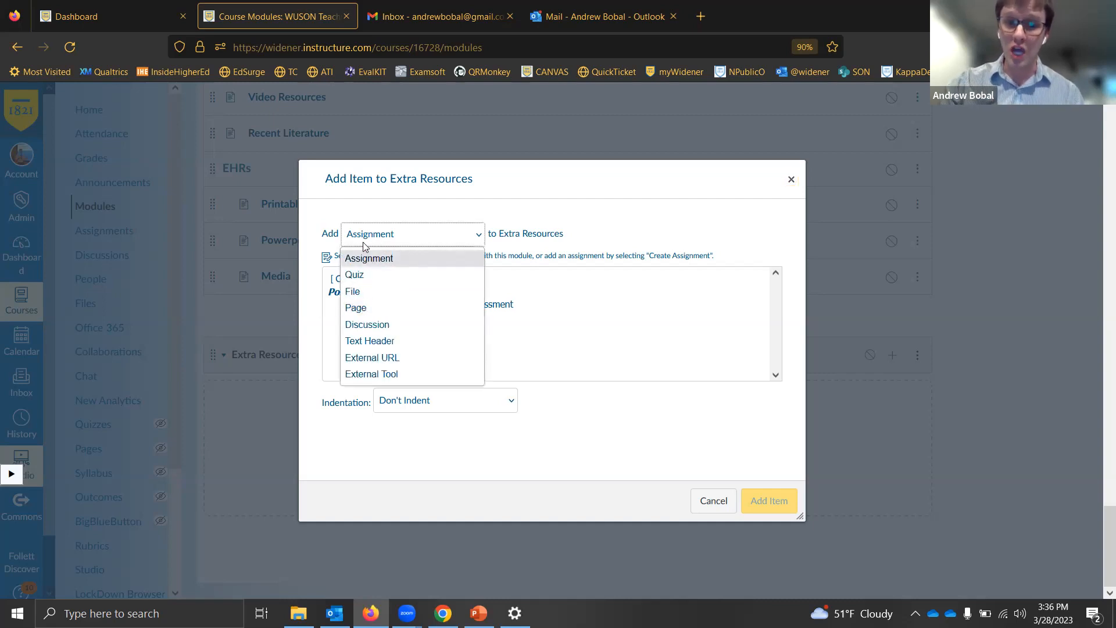
left_click(368, 308)
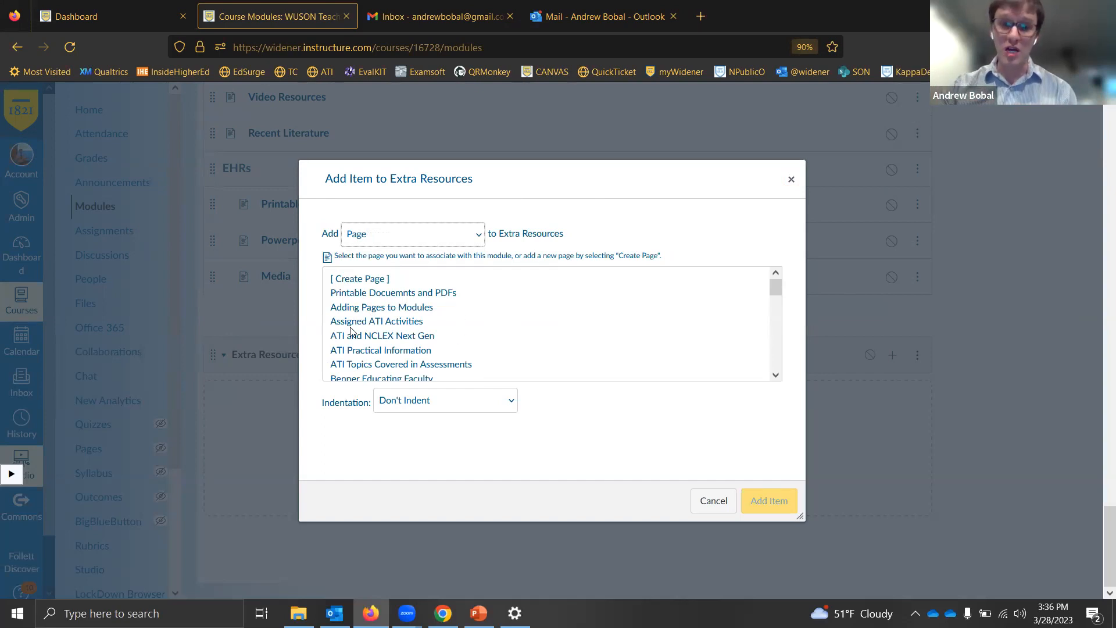
scroll(400, 319, "down", 10)
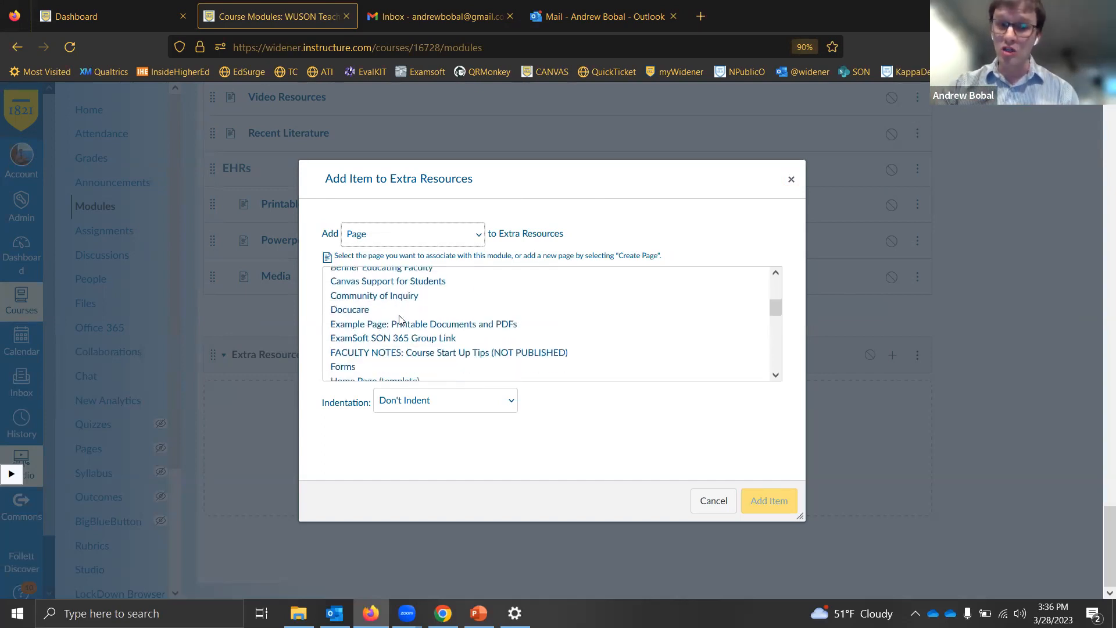
scroll(400, 319, "down", 5)
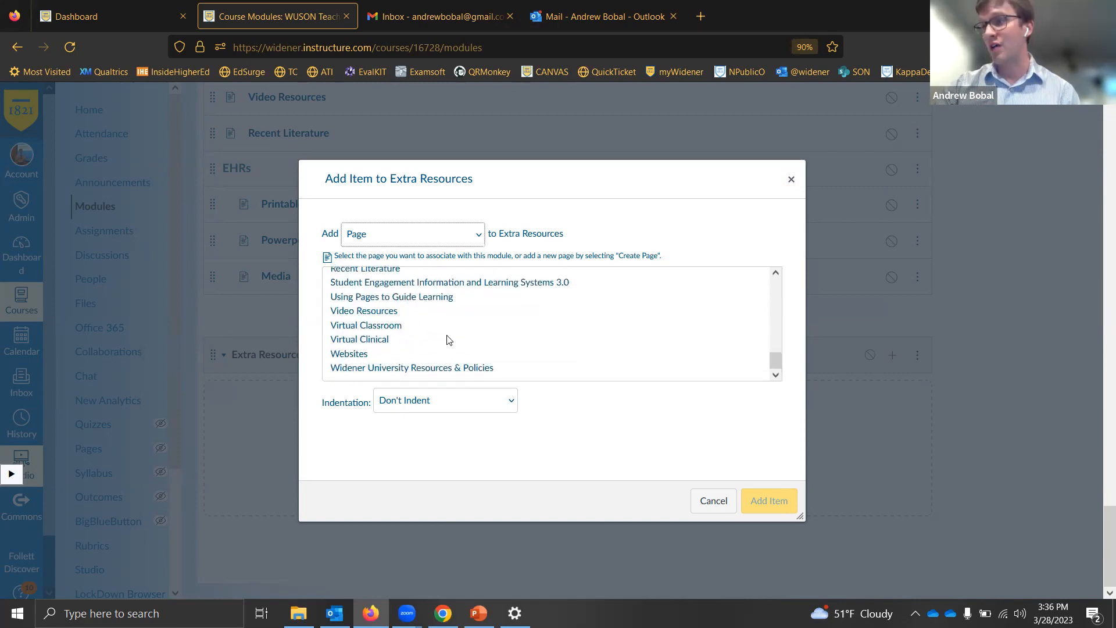
left_click(375, 327)
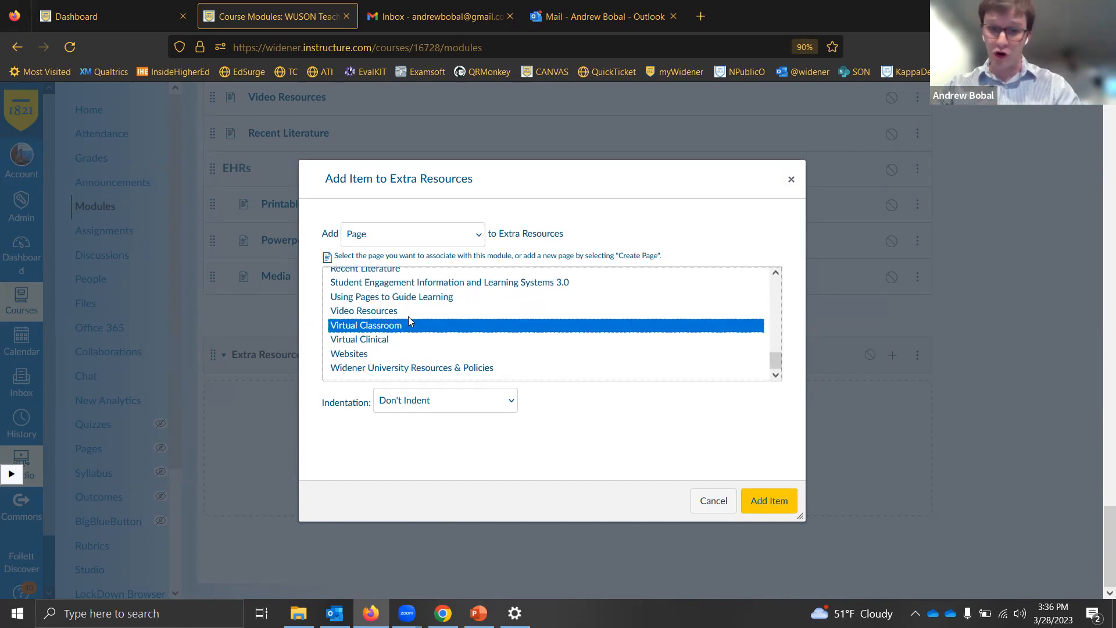
left_click(765, 499)
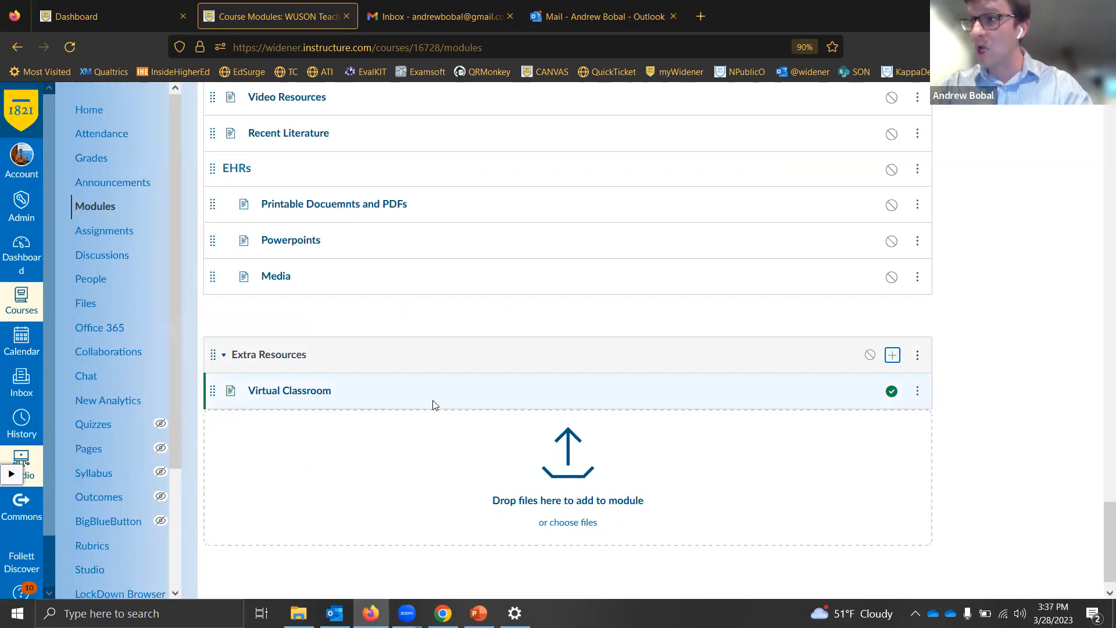
- Create a new page named "HIPAA Guidelines" as an unindented item in the Extra Resources module
left_click(892, 356)
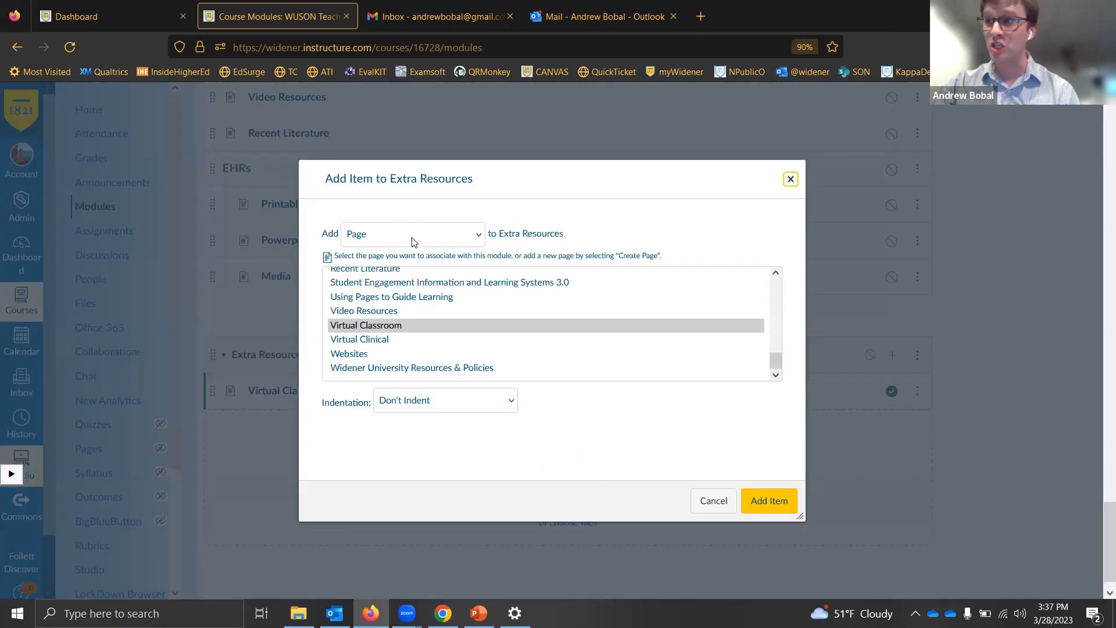
left_click_drag(774, 362, 710, 263)
left_click(345, 279)
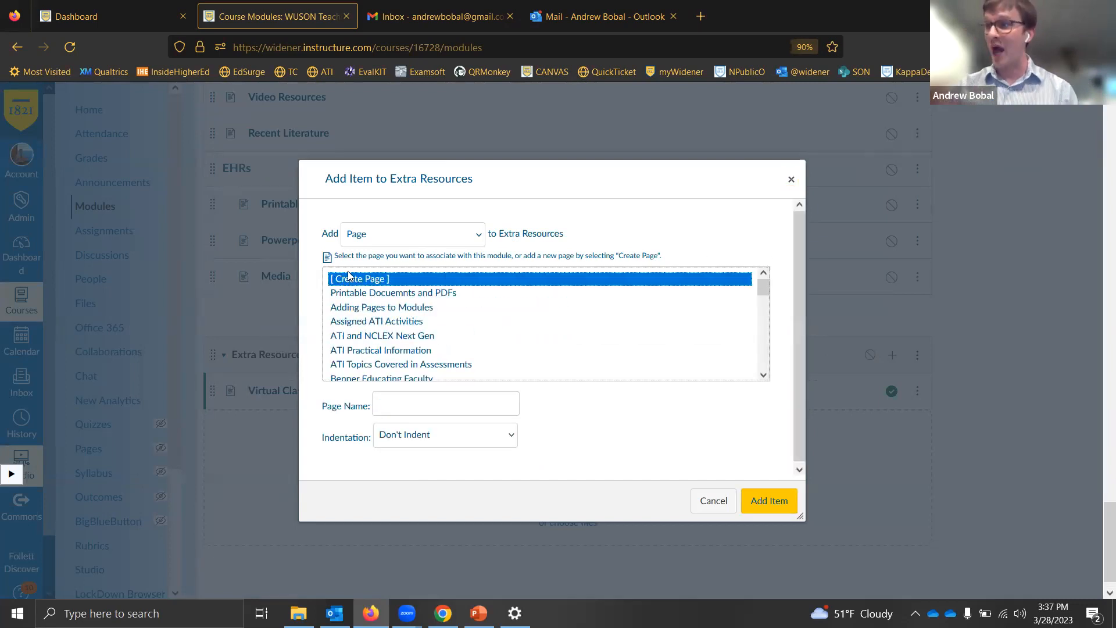
left_click(416, 409)
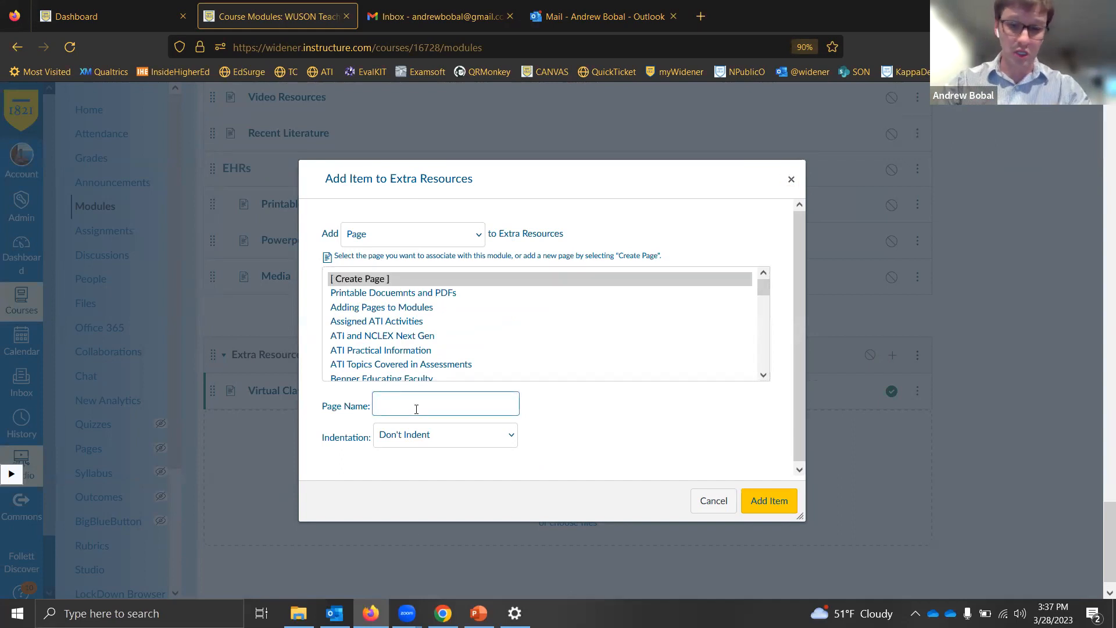
type("HiPAA Guidelines")
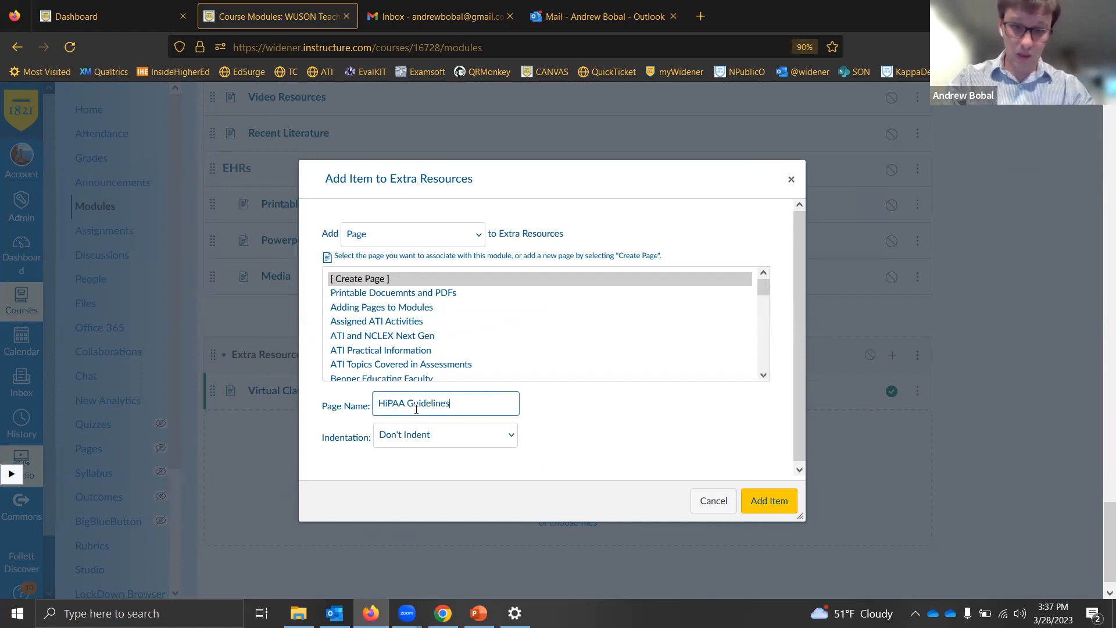
left_click(387, 403)
key("BackSpace")
type("I")
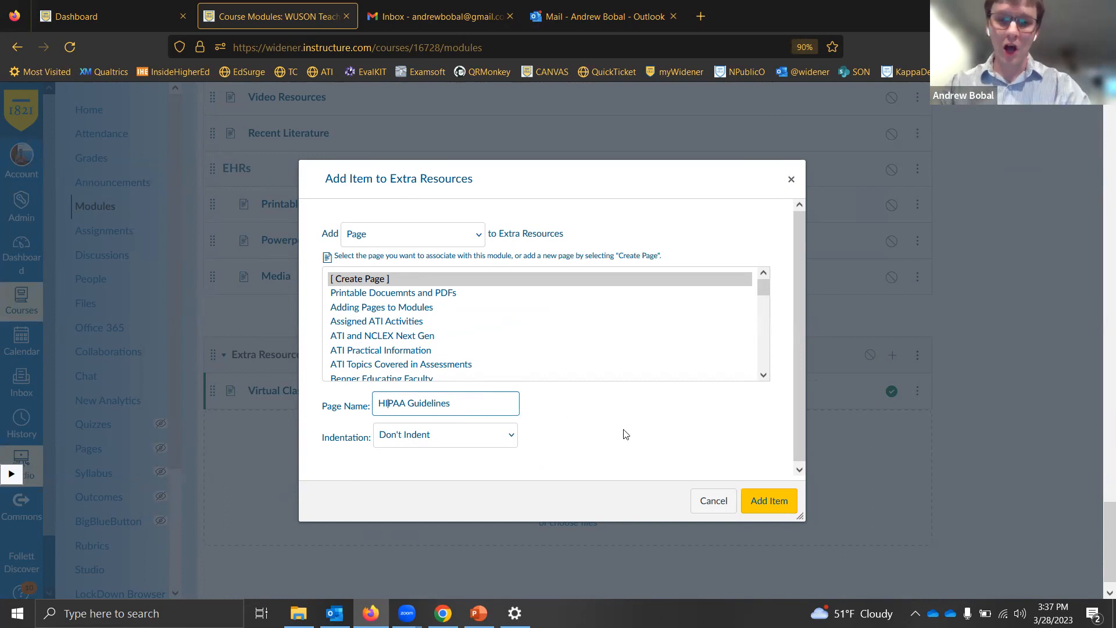
left_click(772, 510)
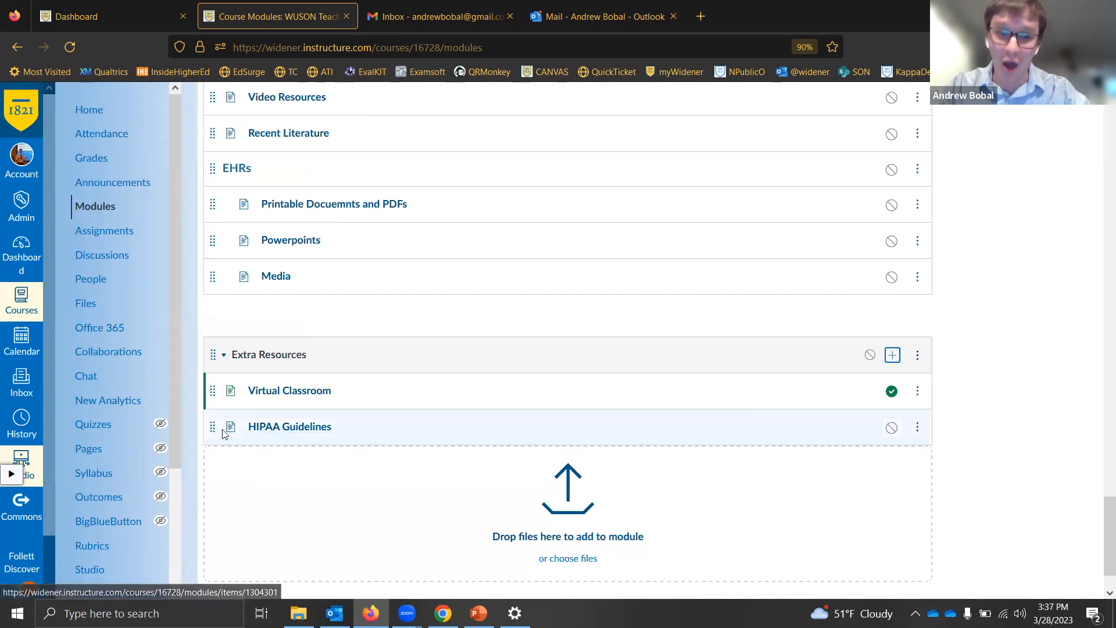
- Open the HIPAA Guidelines page from the Extra Resources module for editing
left_click(313, 430)
left_click(313, 428)
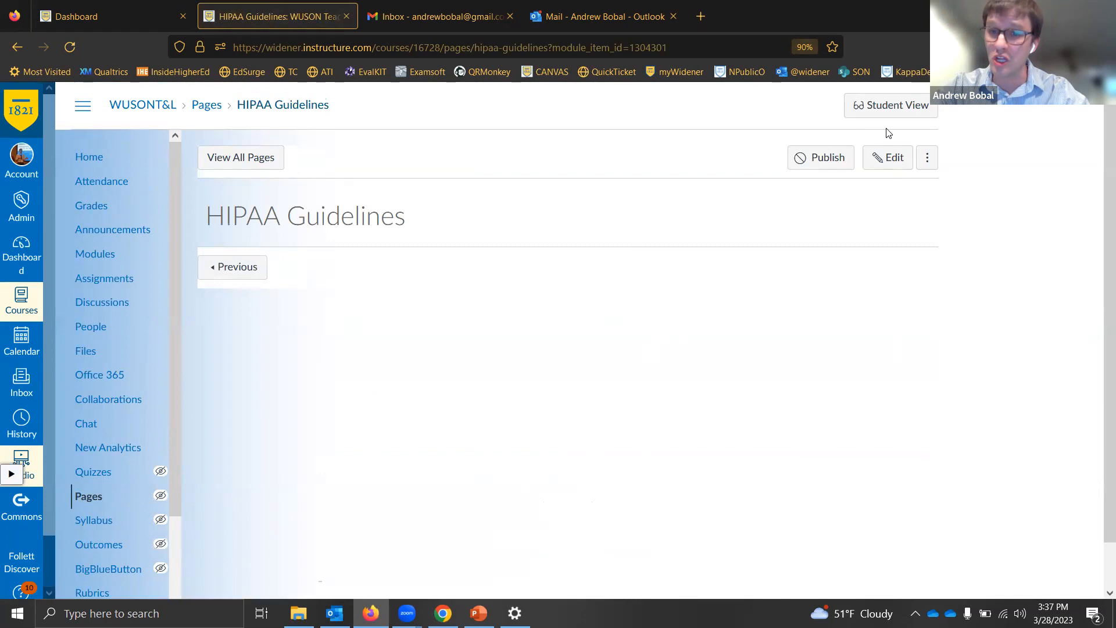
left_click(894, 160)
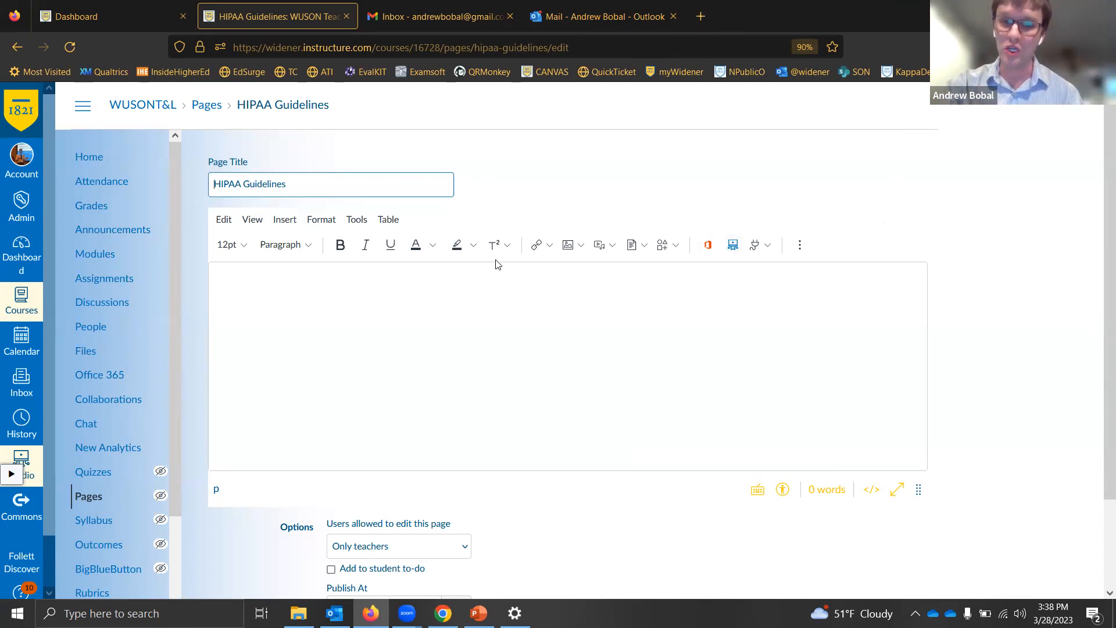
- Write "Here is a resoucres on HIPAA; Please pay close attention to the vialoations being made:" in the page body
left_click(371, 285)
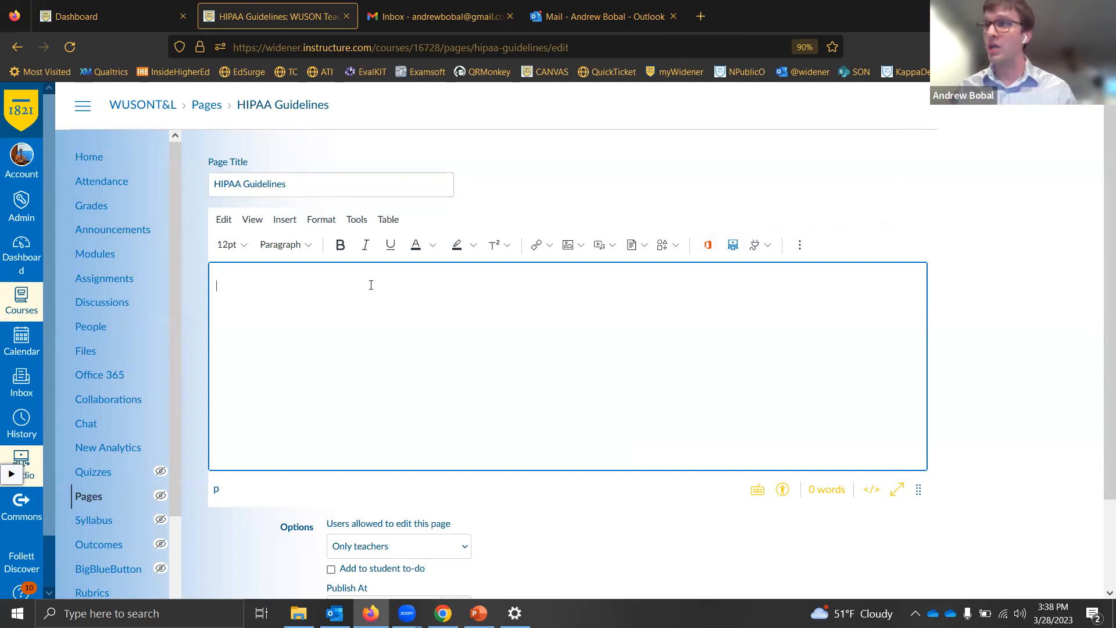
type("Here is a res")
type("oucres on H")
type("IPAA")
type(": Please pa")
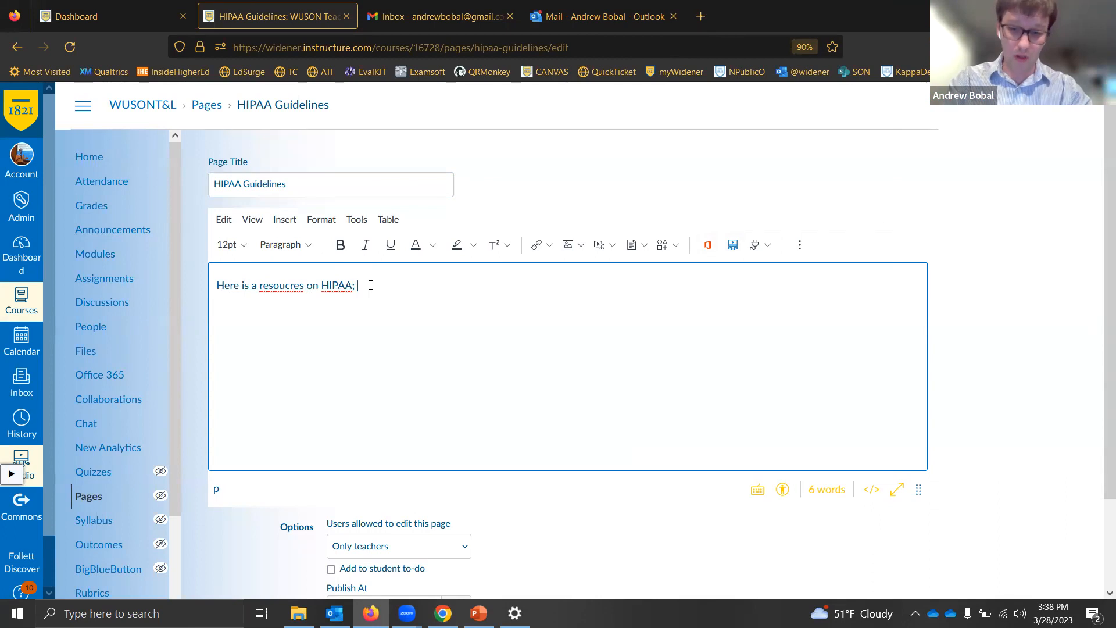
type("y close attention to the vialoations beci")
key("BackSpace")
key("BackSpace")
type("ing creat")
key("BackSpace")
key("BackSpace")
key("BackSpace")
key("BackSpace")
key("BackSpace")
type("made:")
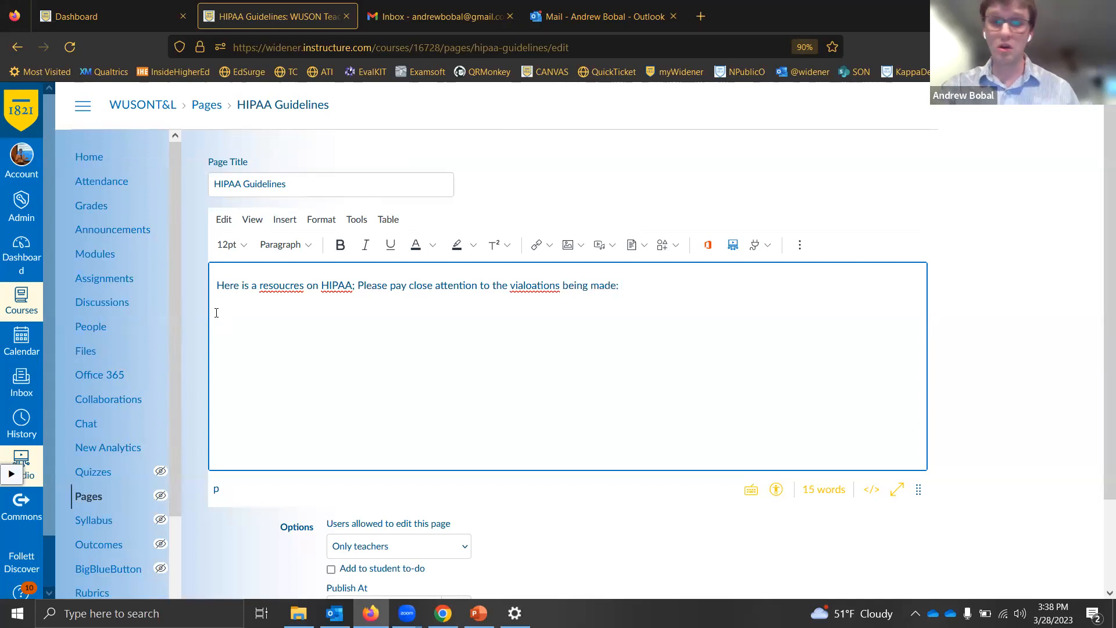
- Correct the two misspelled words in the body sentence to "resources" and "violations"
right_click(280, 286)
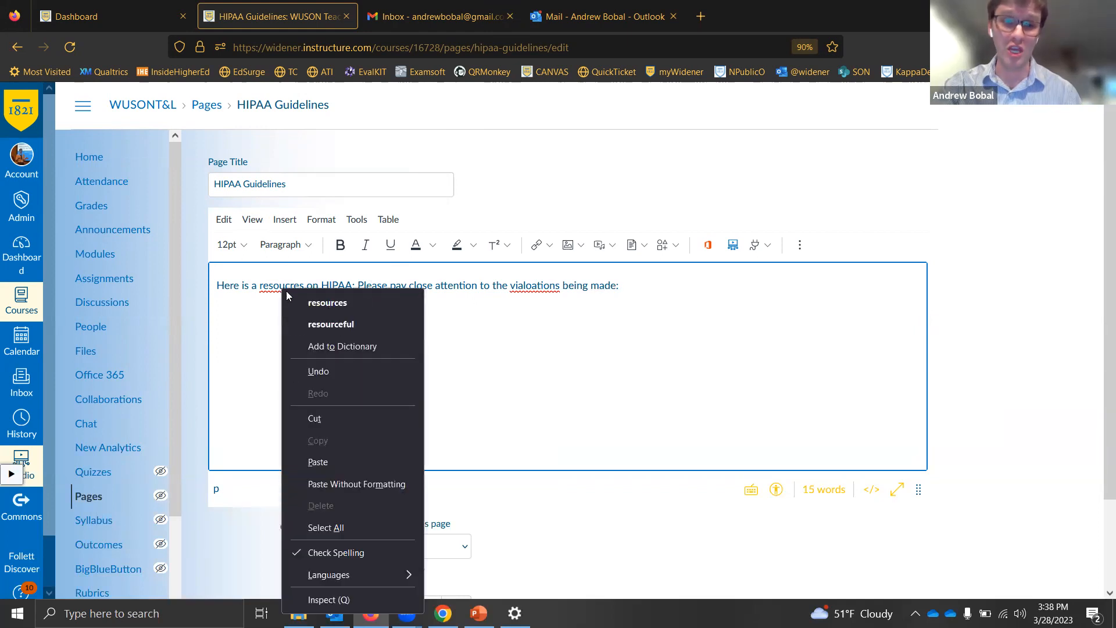
left_click(326, 298)
right_click(538, 286)
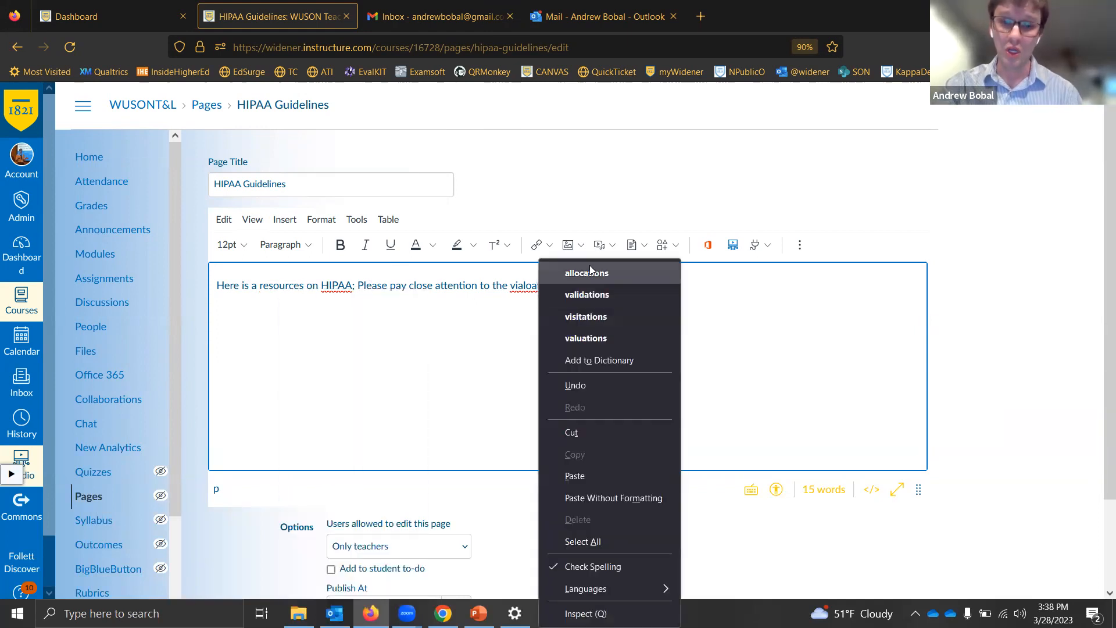
left_click(709, 331)
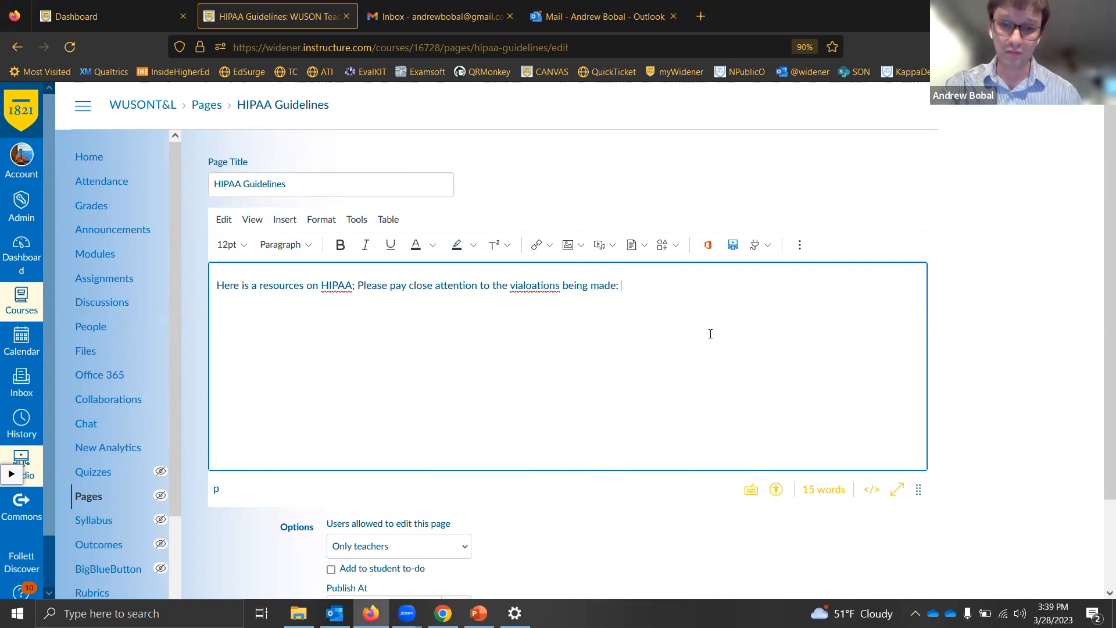
double_click(533, 285)
type("vilations")
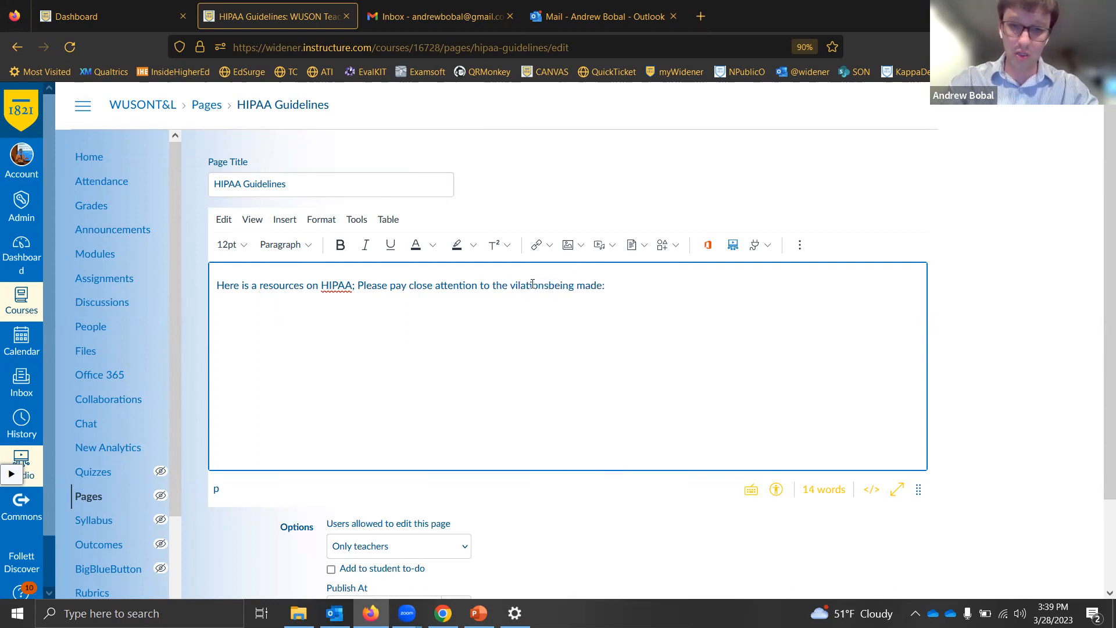
right_click(529, 285)
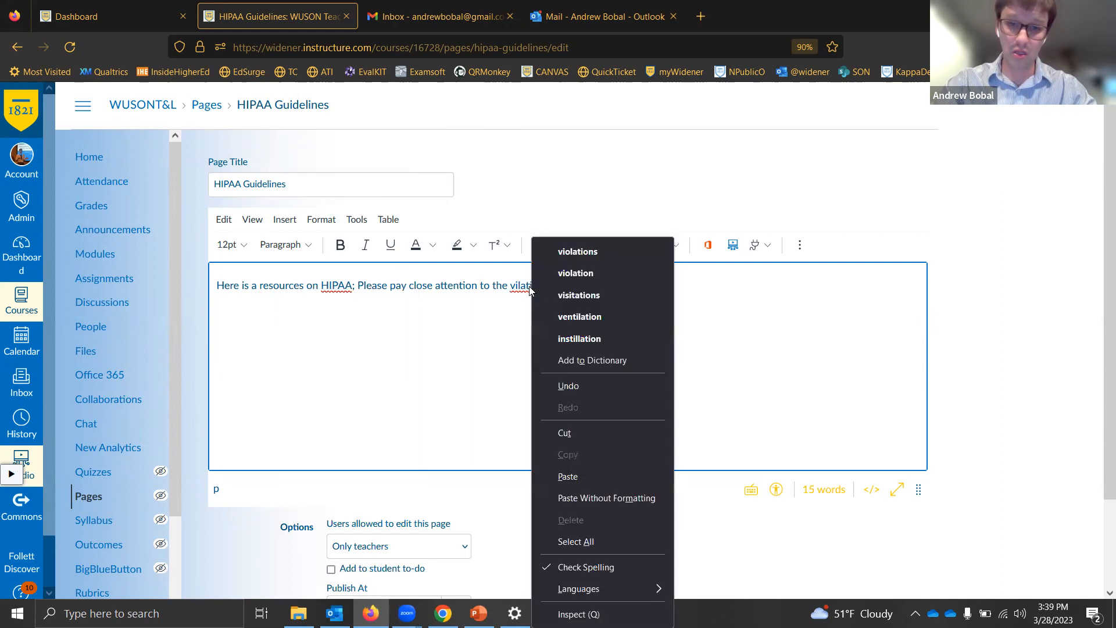
left_click(579, 255)
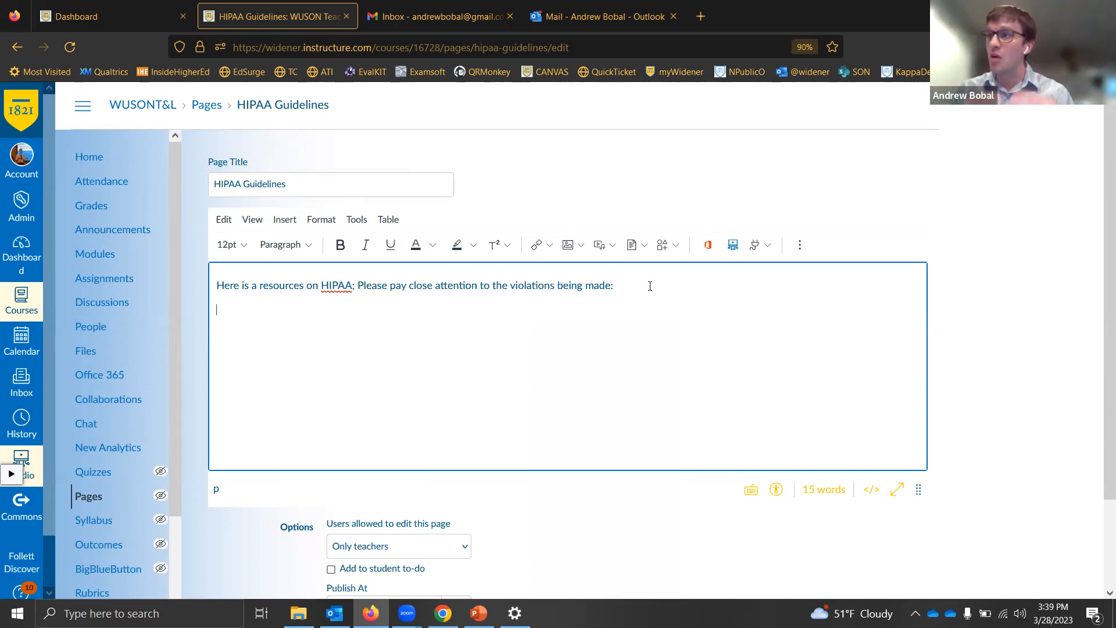
- Add the list numbers 1., 2. and 3. on separate lines below the introductory sentence
type("1.")
key("Return")
type("2. ")
type("3.")
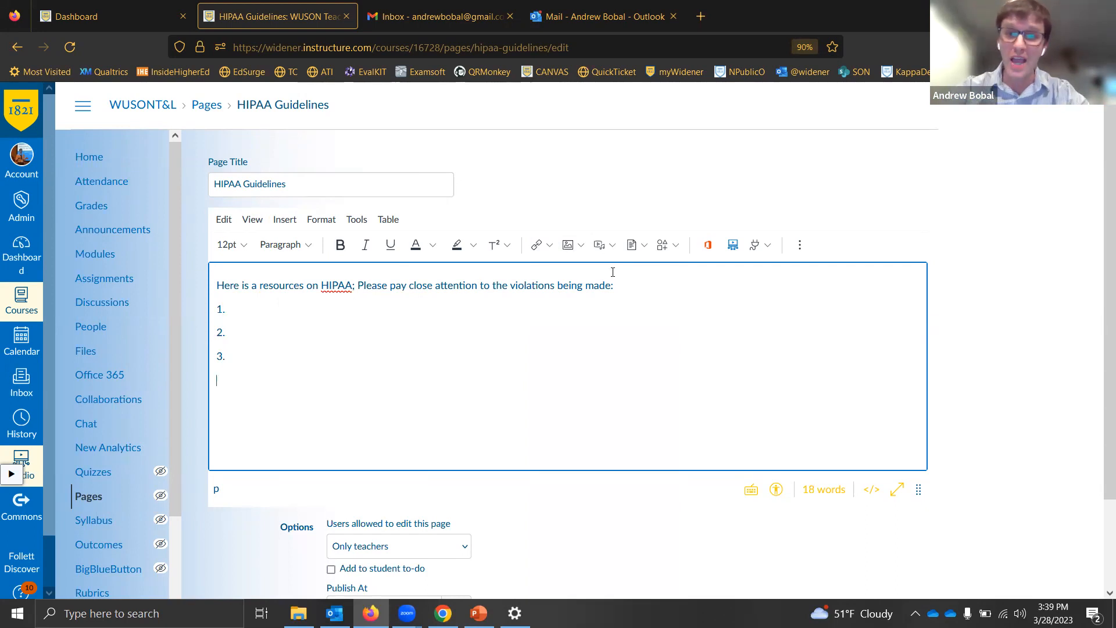
- Insert a link to the course document "Implementation PPT.ppt" beside number 1 in the page body
left_click(568, 244)
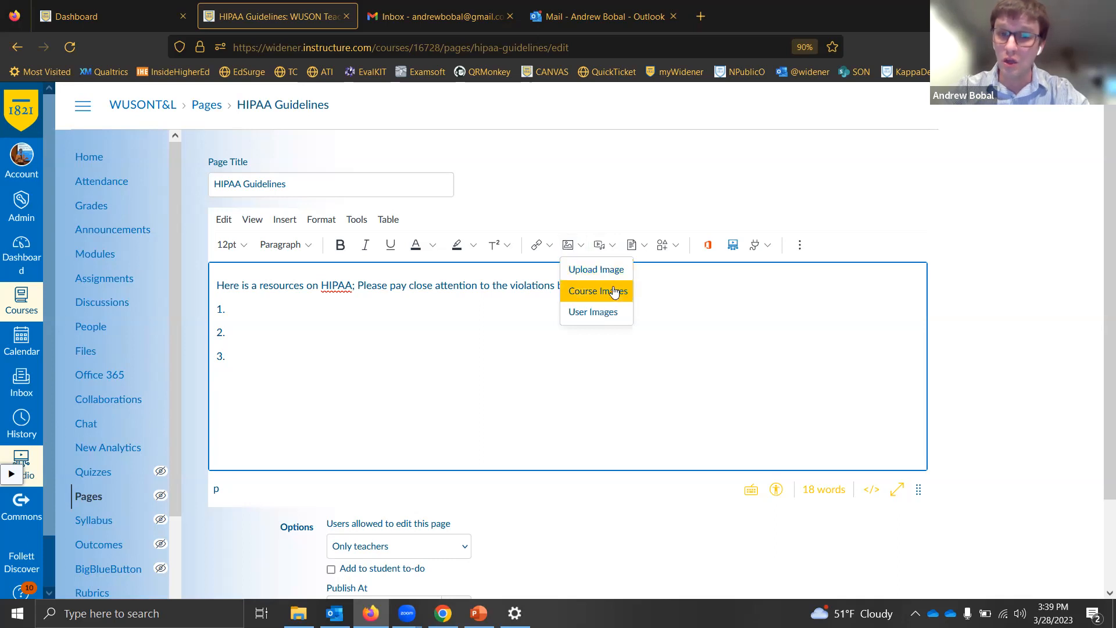
left_click(550, 245)
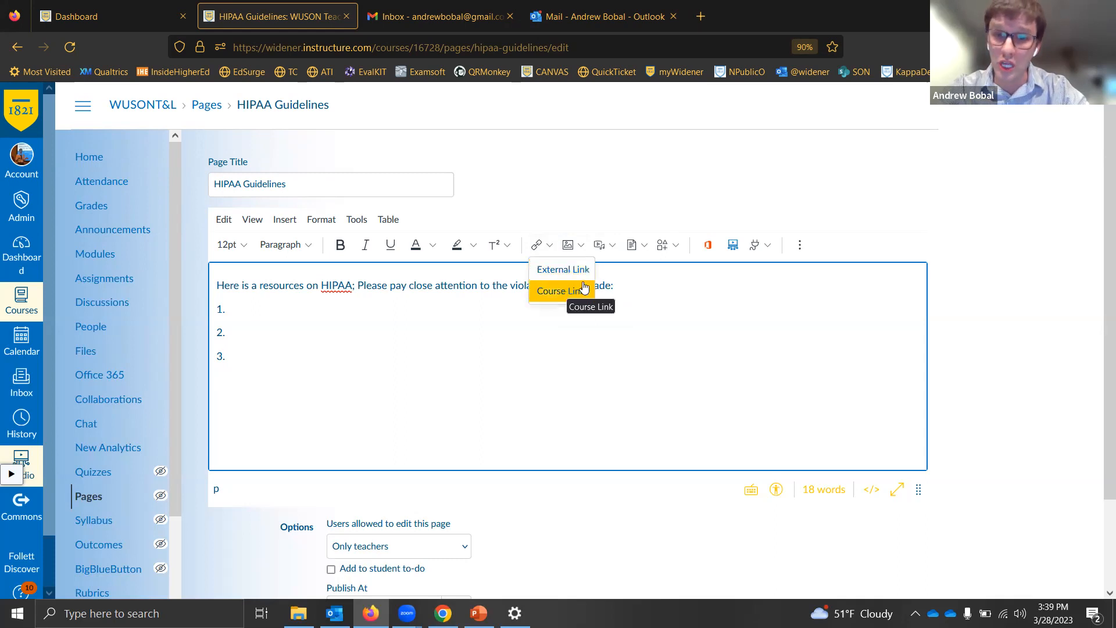
left_click(645, 246)
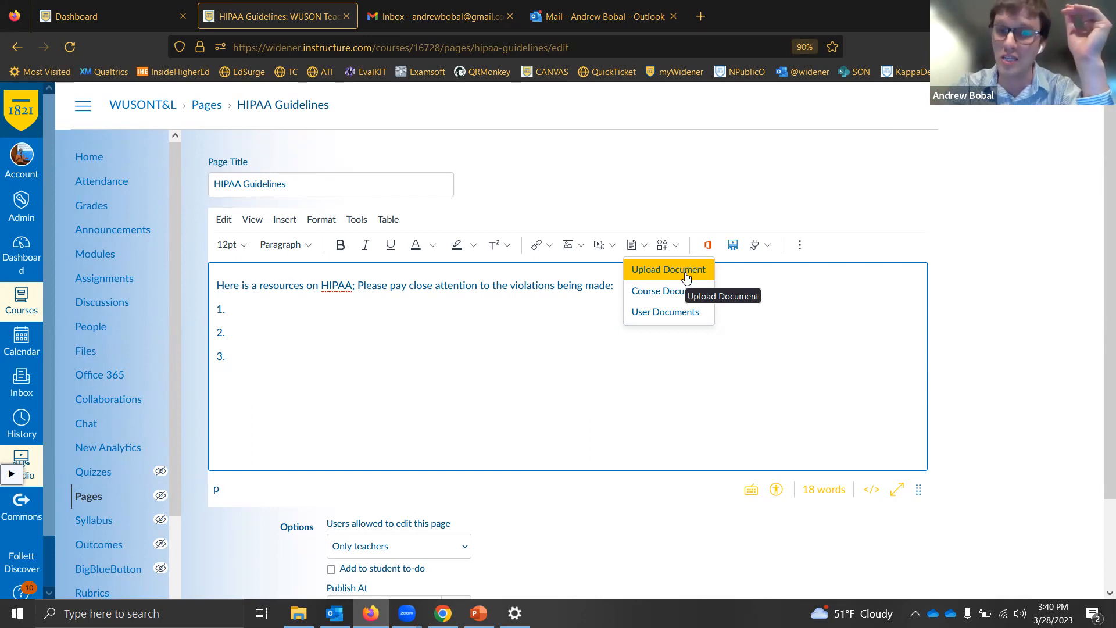
left_click(674, 290)
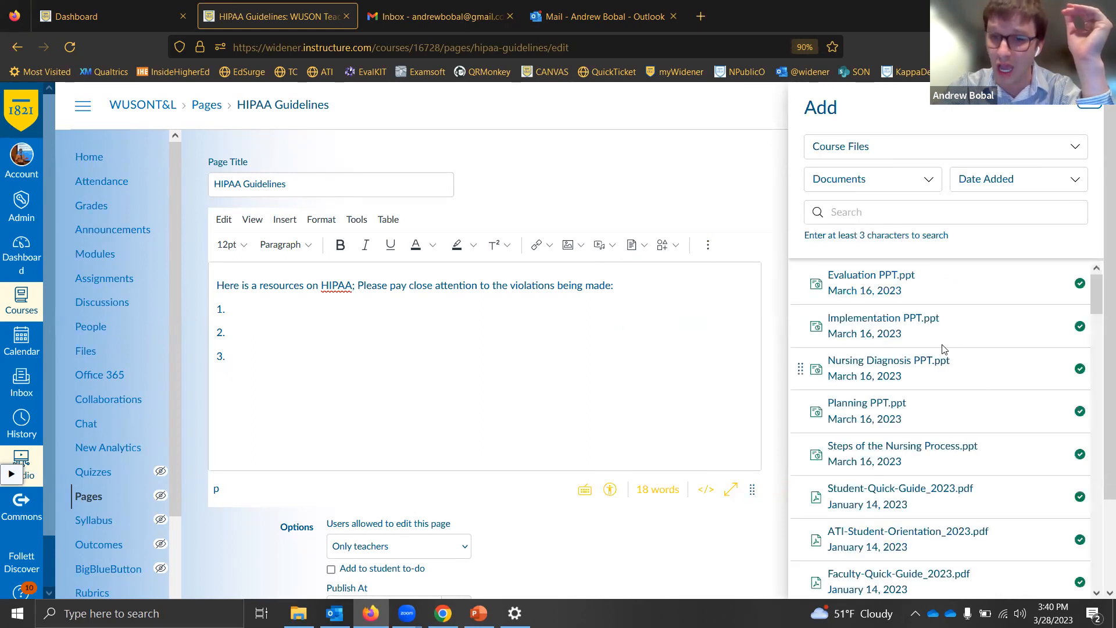
left_click(883, 323)
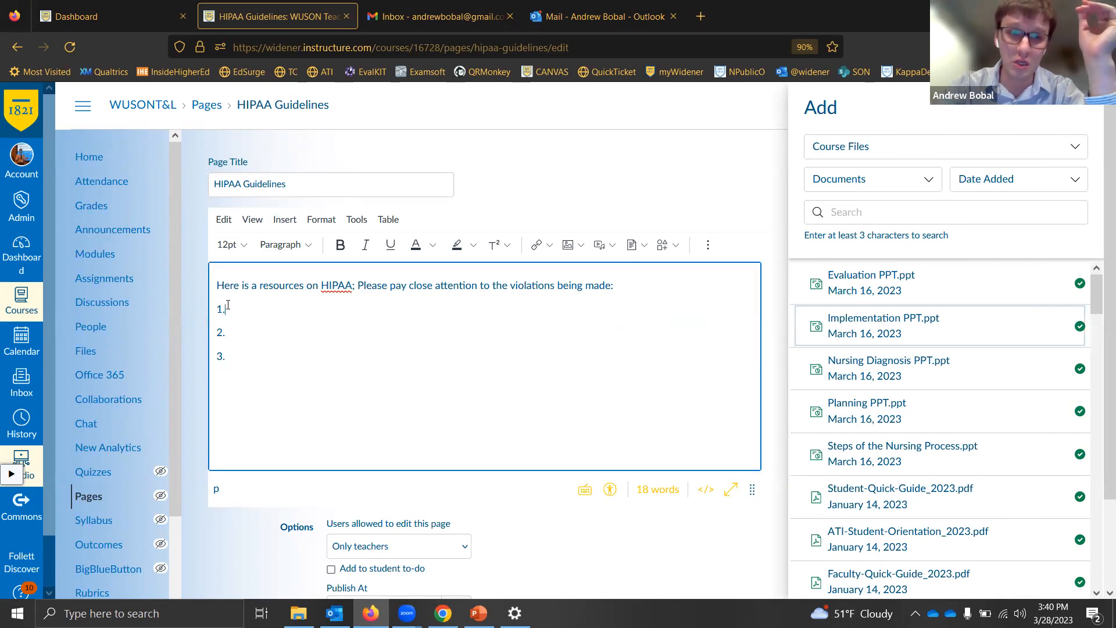
left_click(806, 331)
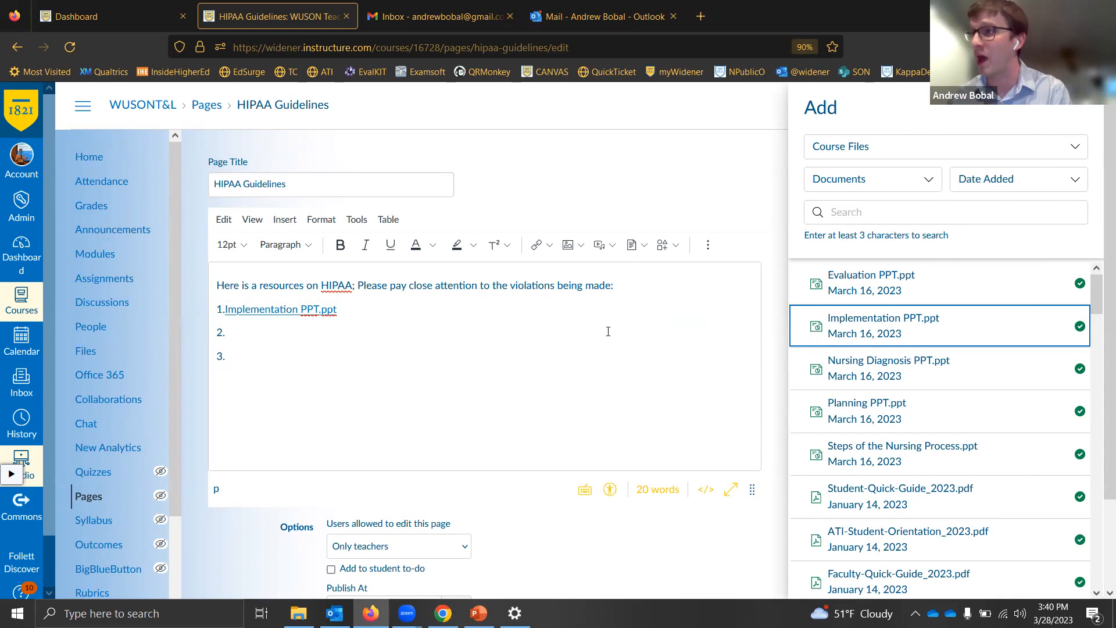
- Run the accessibility checker on the HIPAA Guidelines page and save the page without publishing it
left_click(581, 333)
scroll(538, 386, "down", 2)
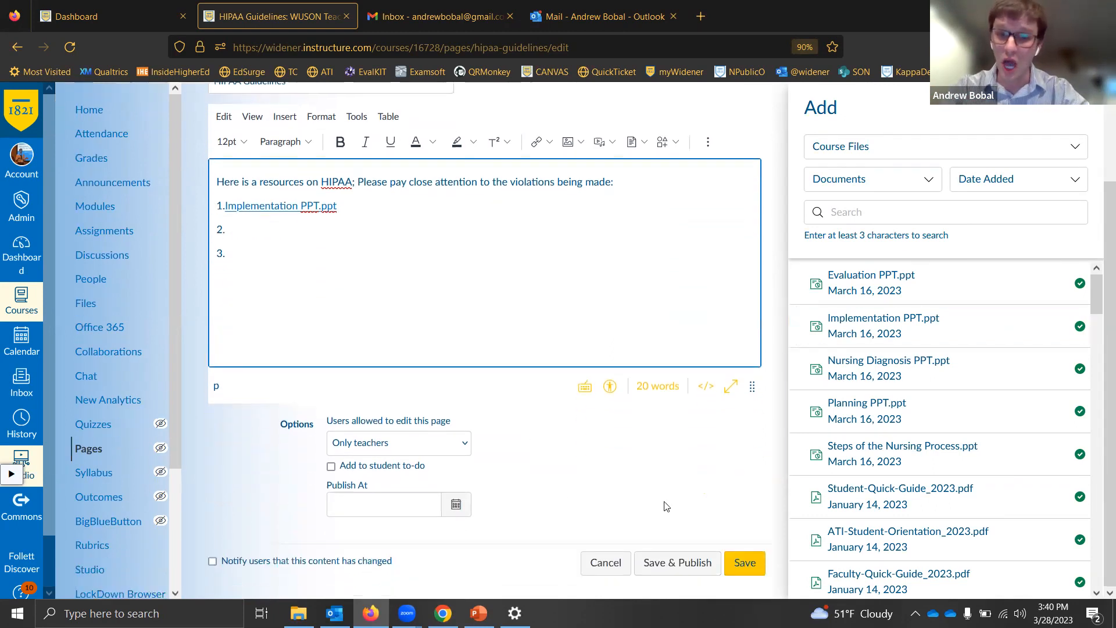
left_click(610, 387)
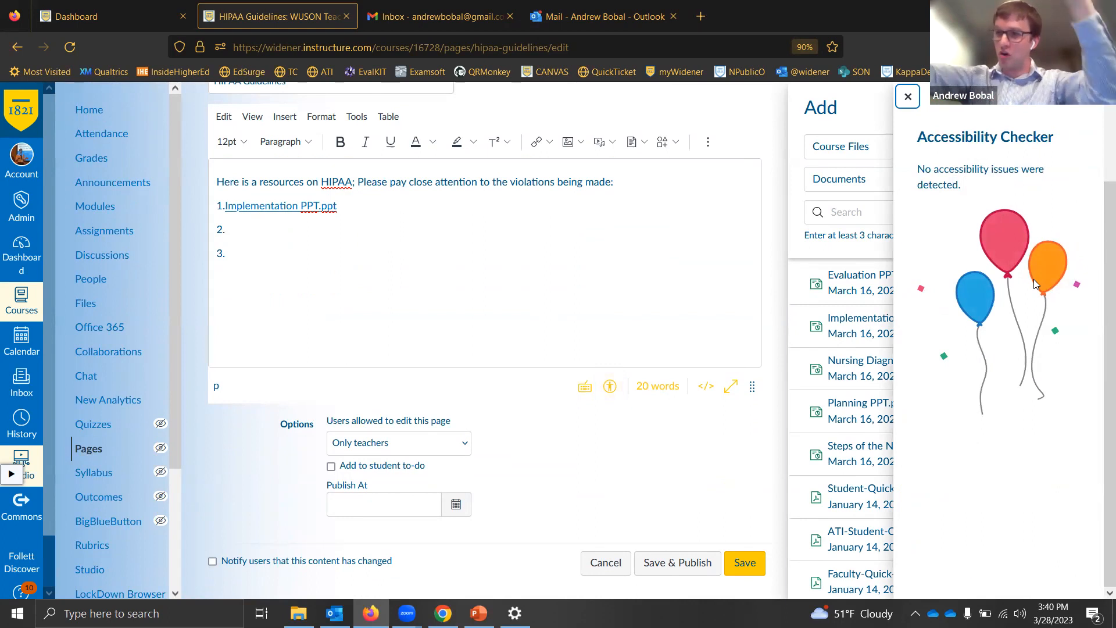
left_click(744, 562)
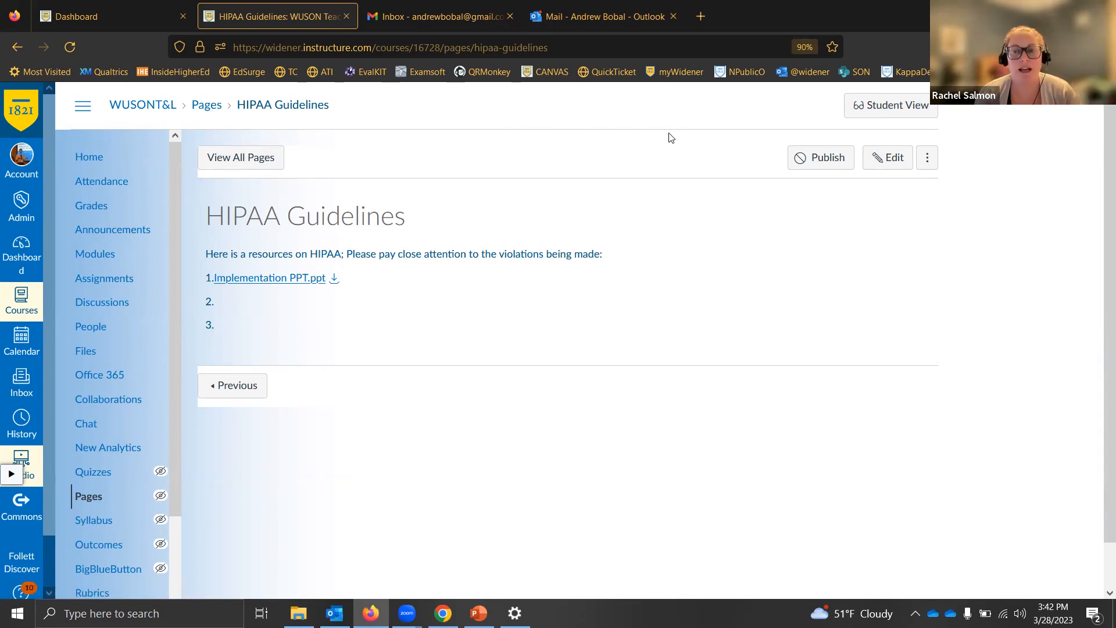
- Reopen the HIPAA Guidelines page for editing and add the text "Implementation Powerpoint" beside number 2
left_click(878, 164)
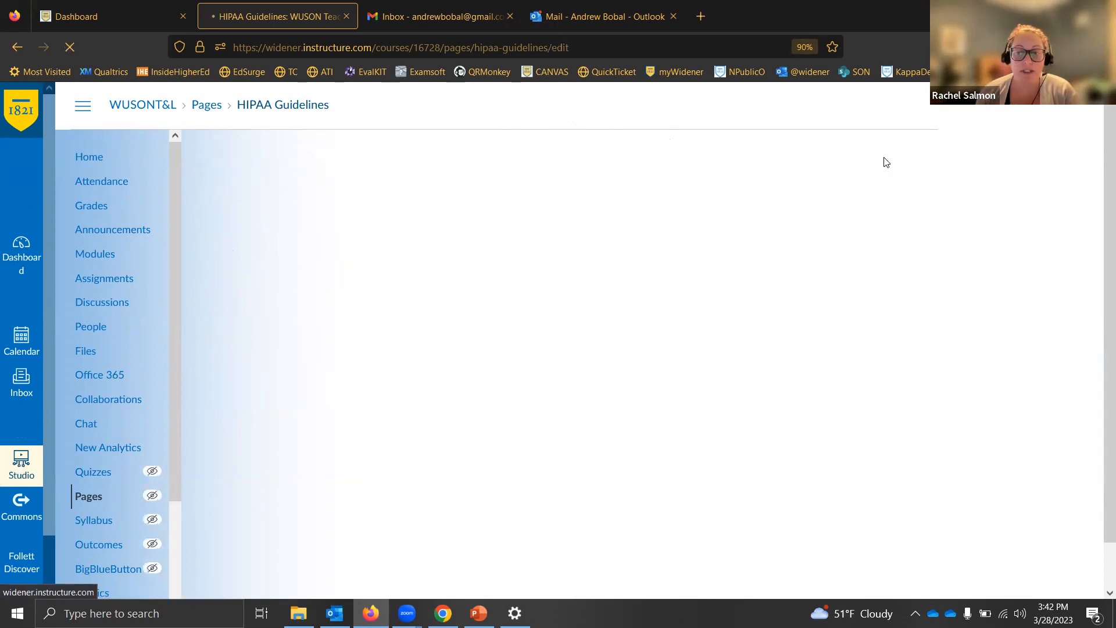
left_click(262, 328)
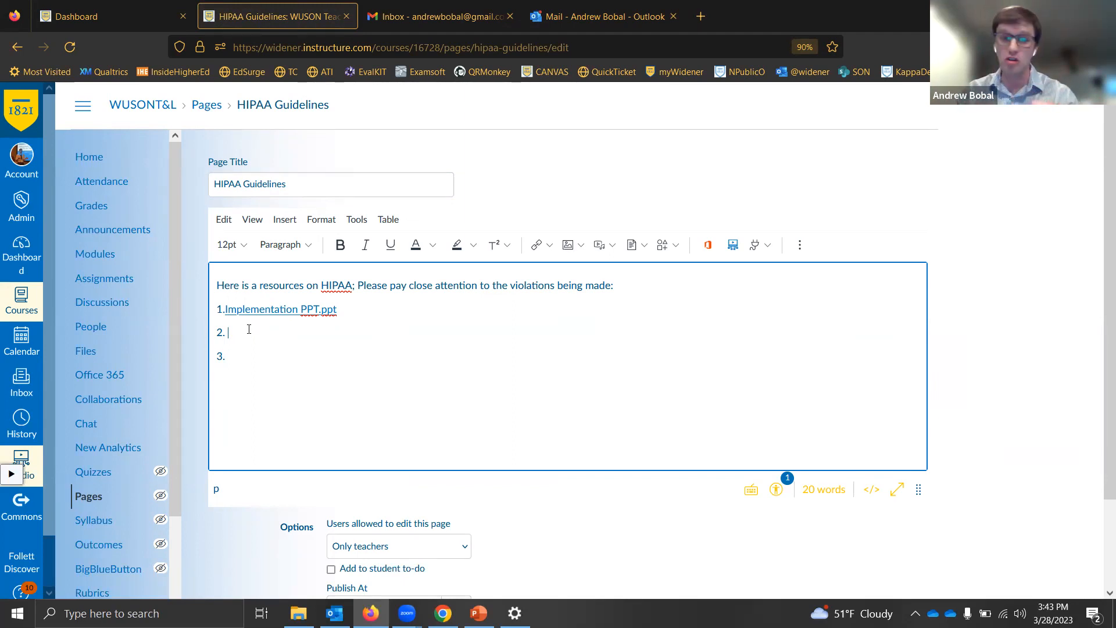
type("Impleme")
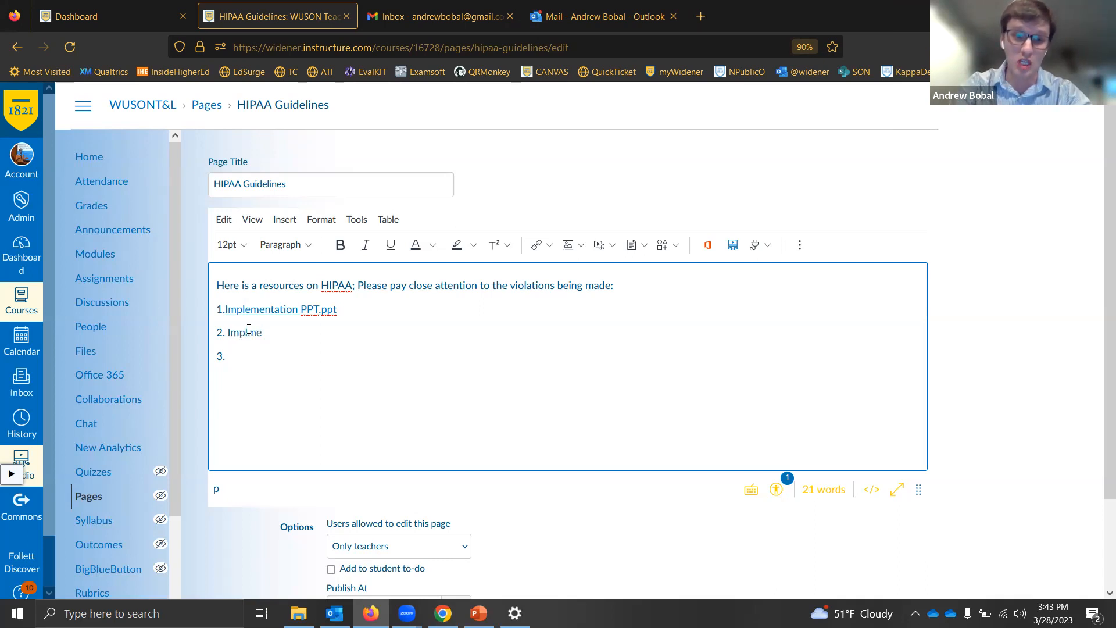
key("BackSpace")
key("BackSpace")
type("em")
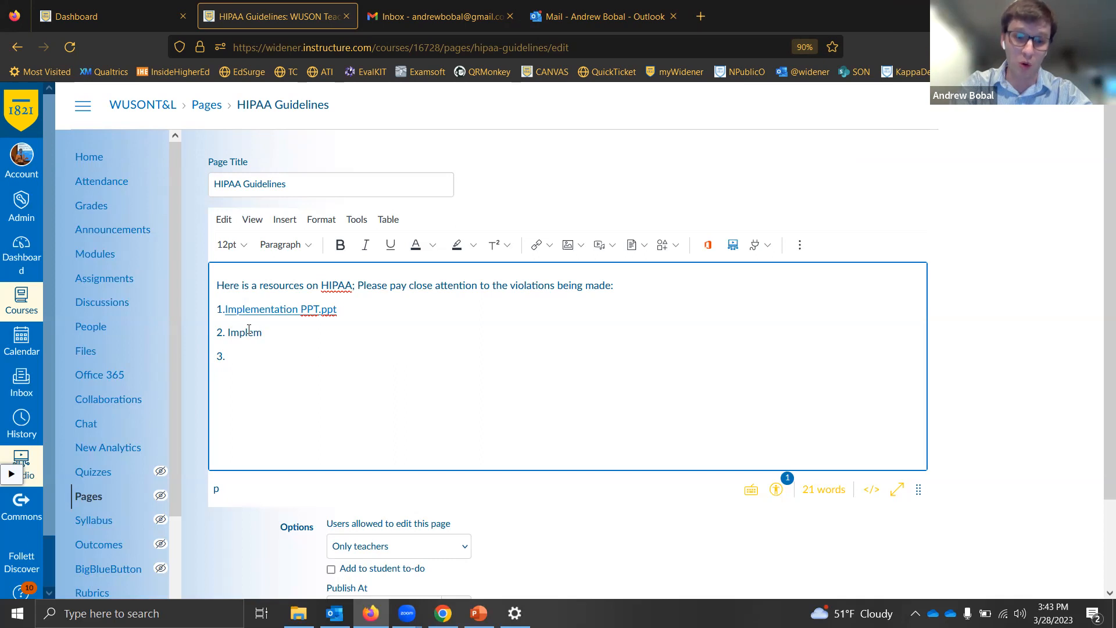
type("en")
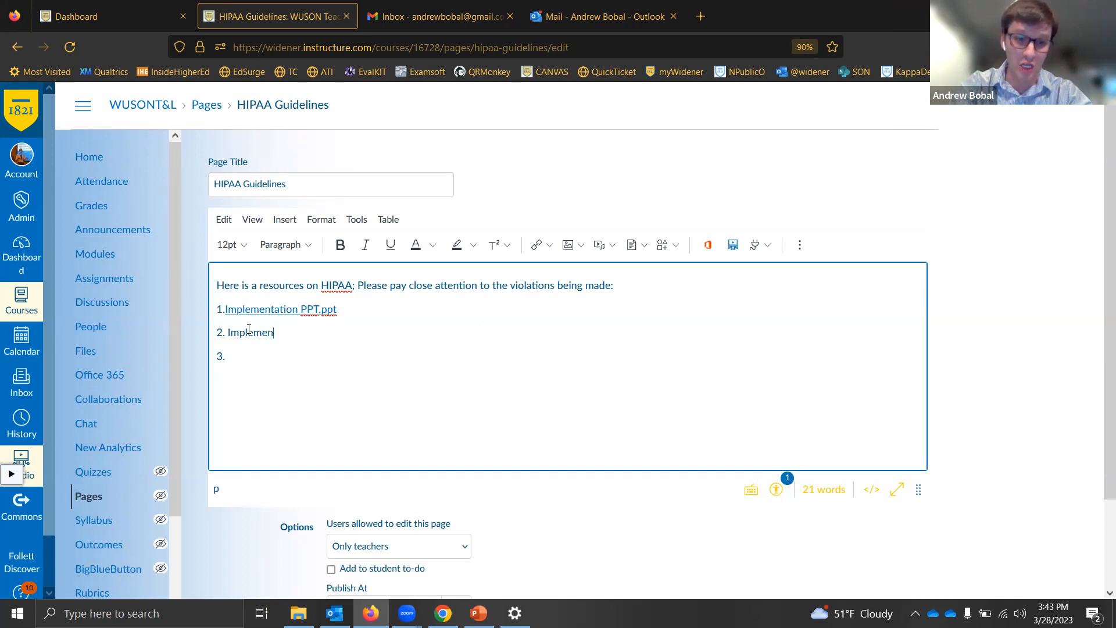
type("tai")
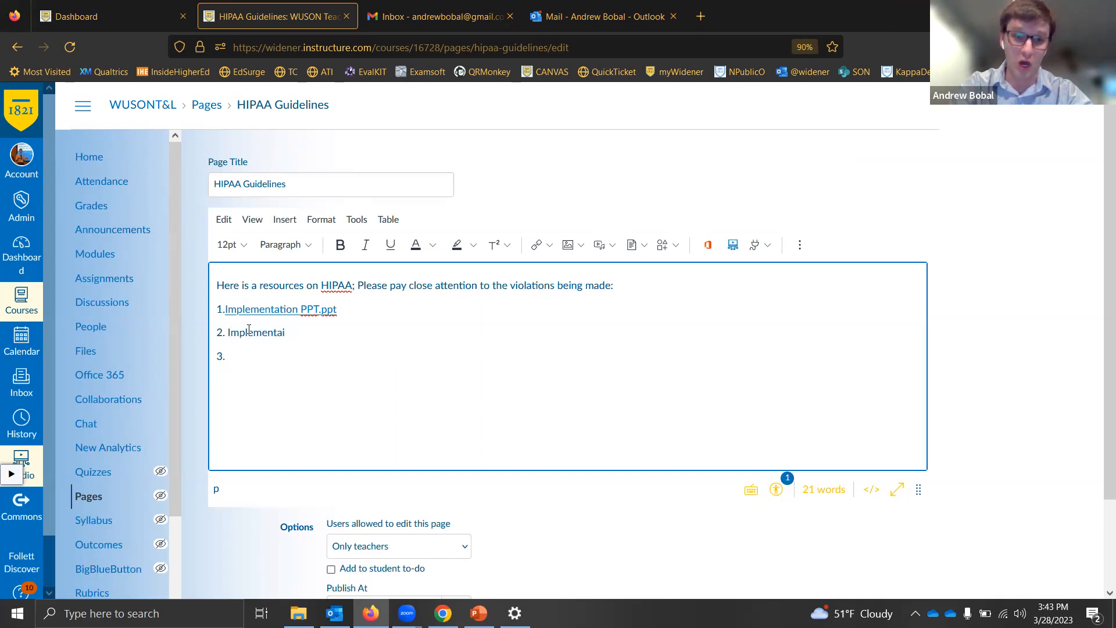
key("BackSpace")
type("tion ")
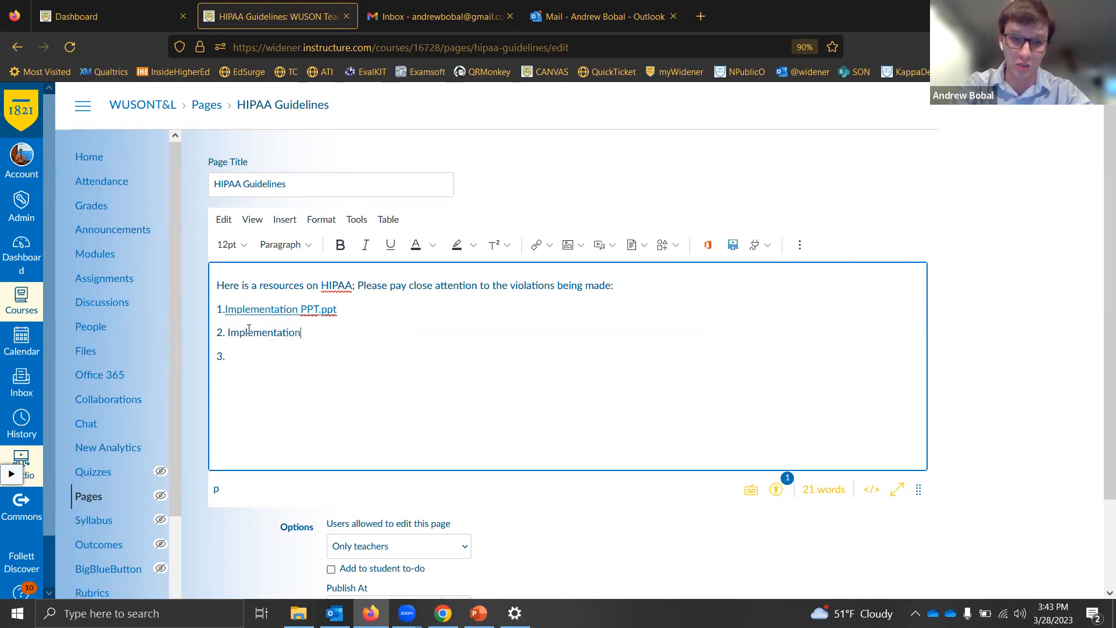
type("Power")
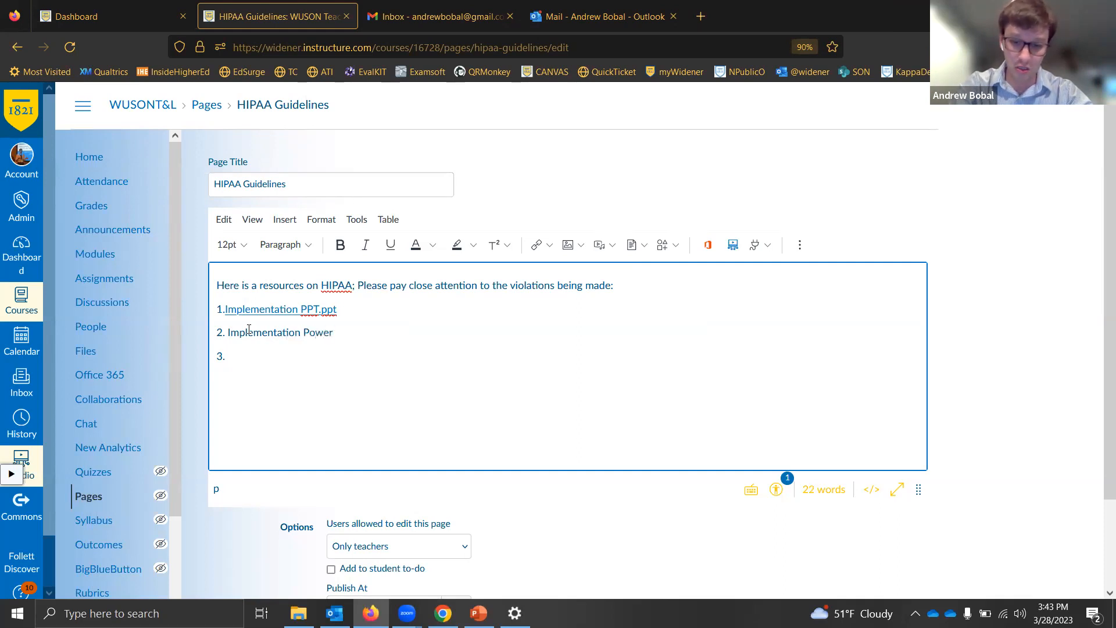
type("point")
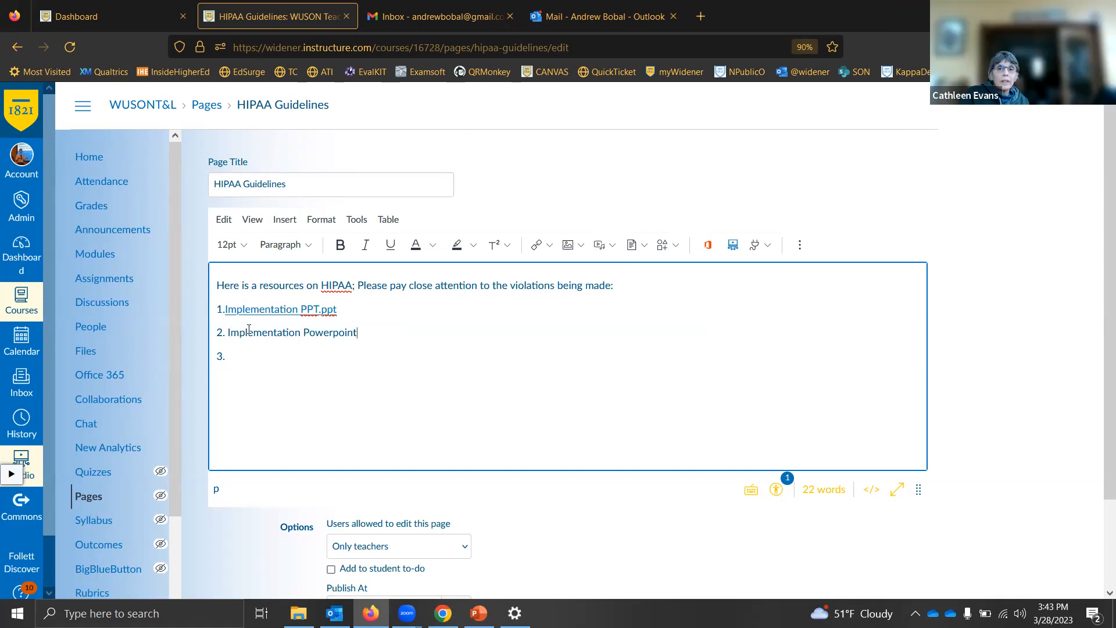
- Insert the prefix "5th Step- " before "Implementation Powerpoint" on line 2 of the page body
key("Left")
key("Left")
key("Left")
key("Left")
key("Left")
key("Left")
key("Left")
key("Left")
key("Left")
key("Left")
key("Left")
key("Left")
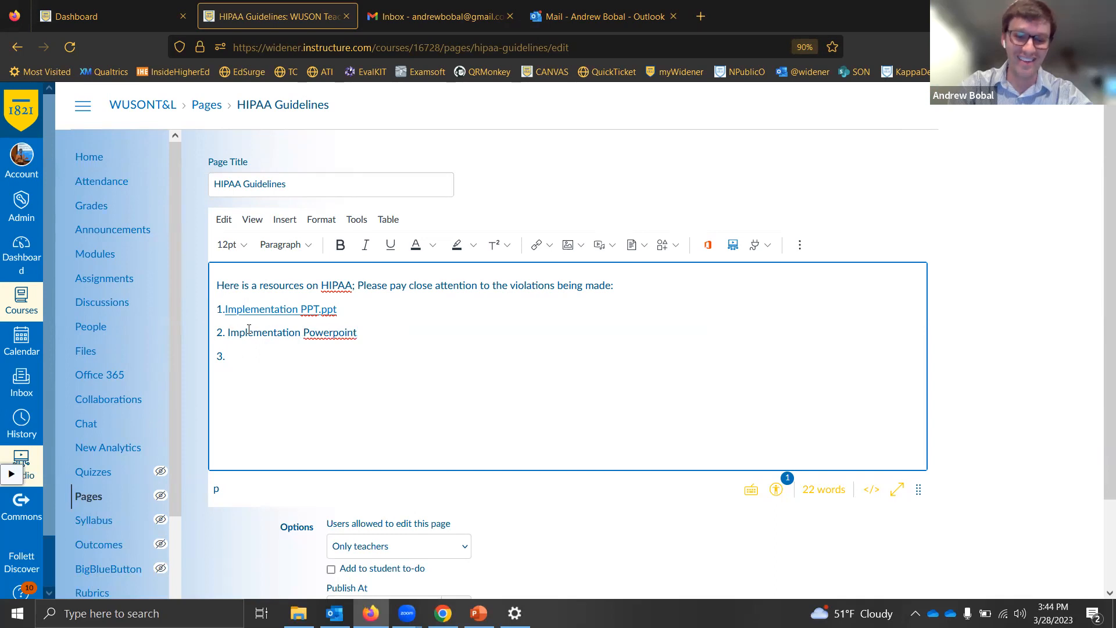
type("5th")
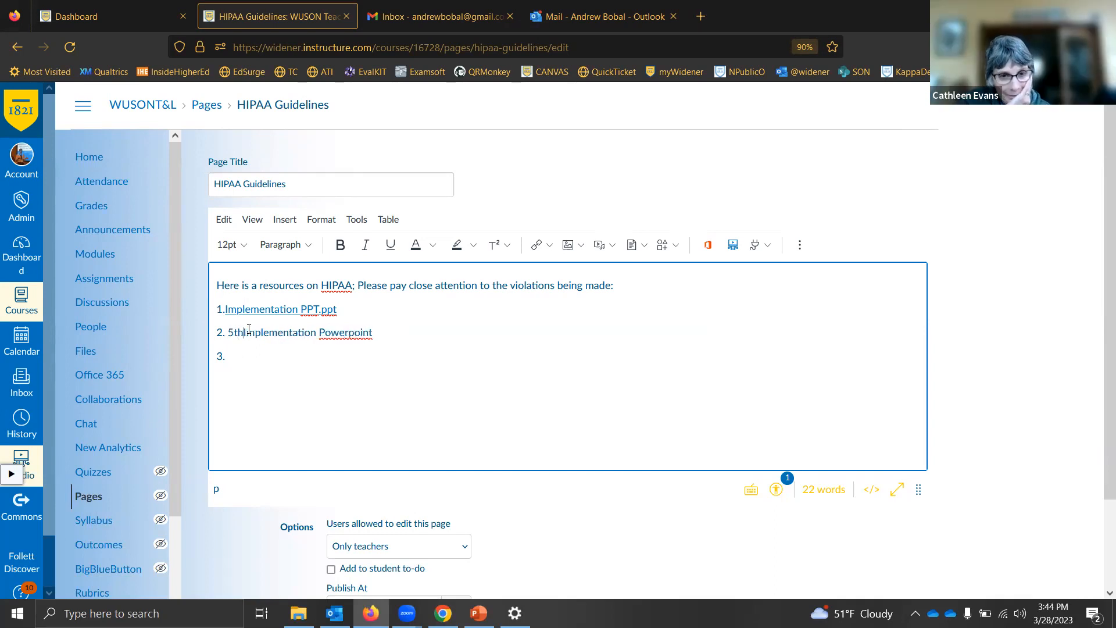
type(" -")
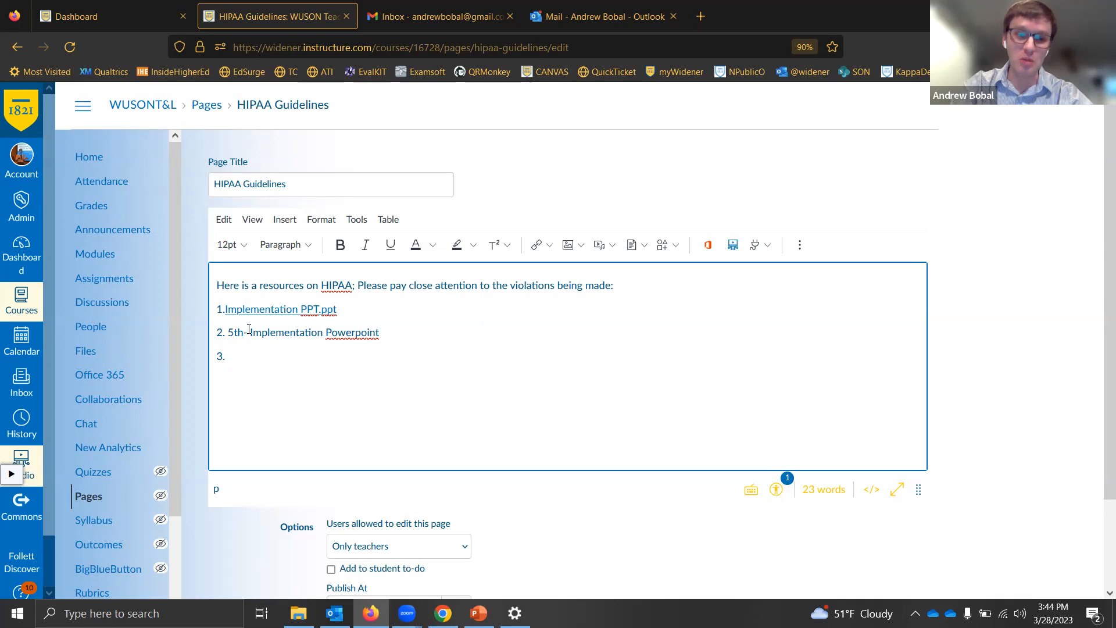
type("Spe")
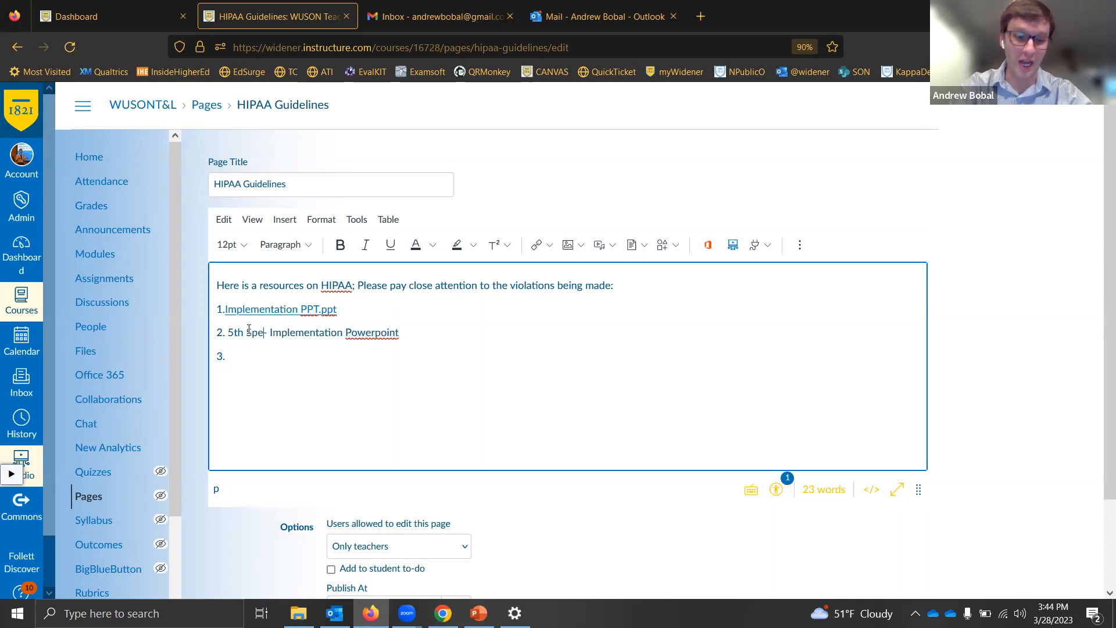
type("c")
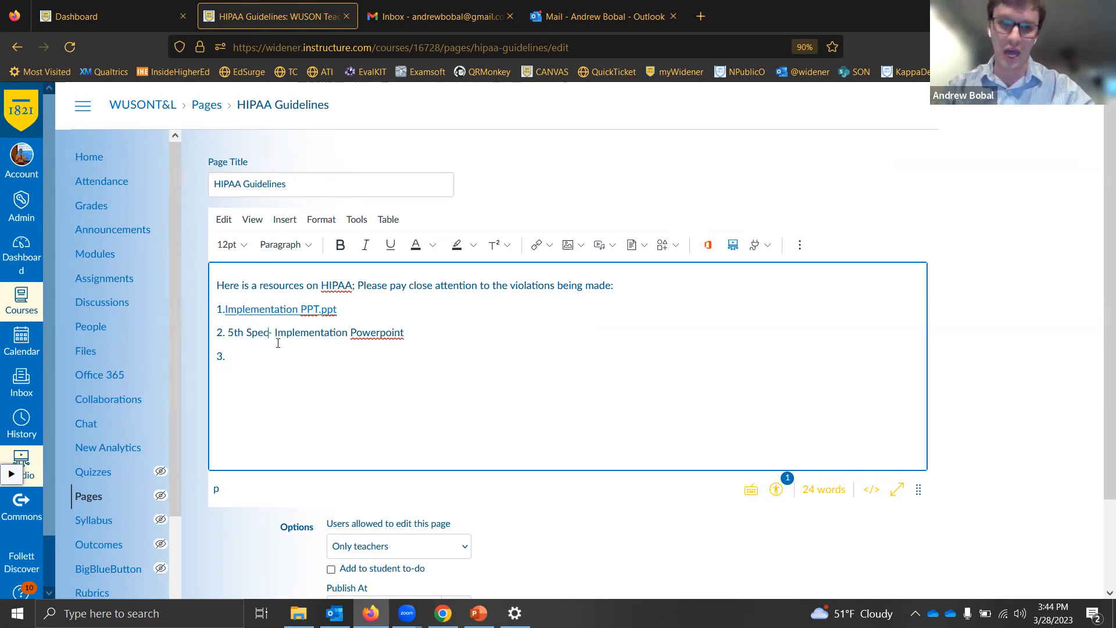
key("BackSpace")
key("BackSpace")
key("BackSpace")
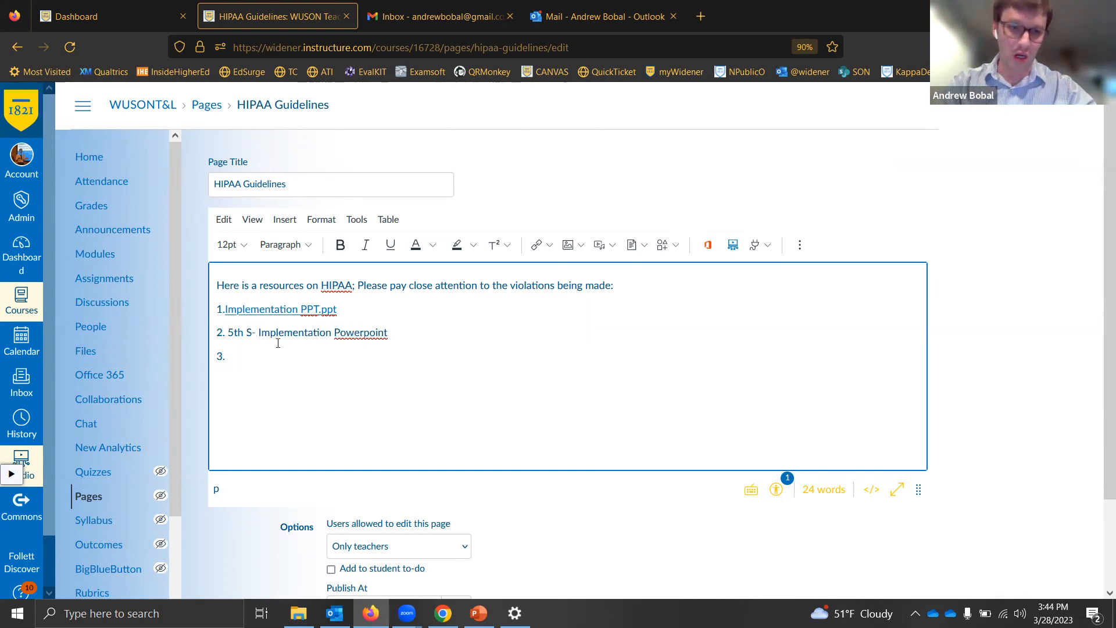
type("tep")
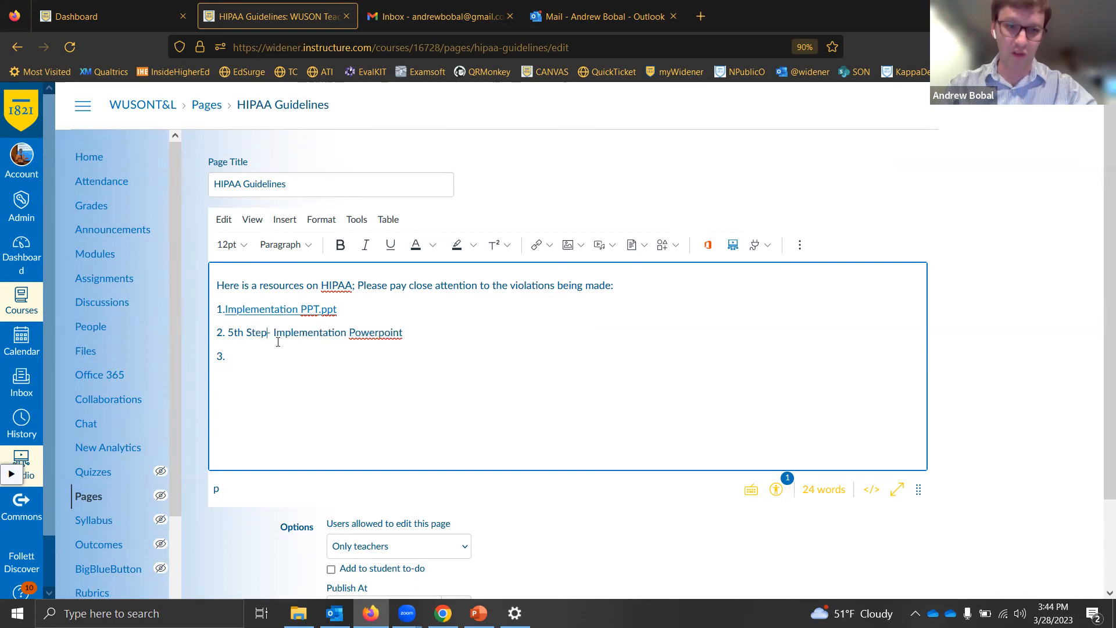
- Link the text "5th Step- Implementation Powerpoint" to the course document "Implementation PPT.ppt" and close the course files list
left_click_drag(403, 333, 229, 340)
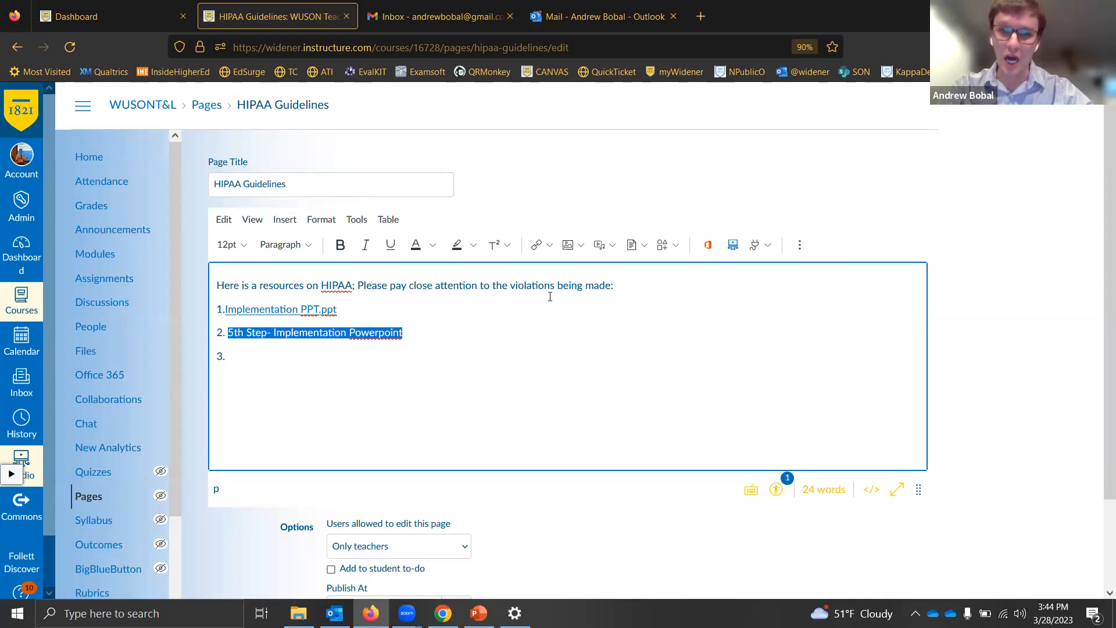
left_click(640, 247)
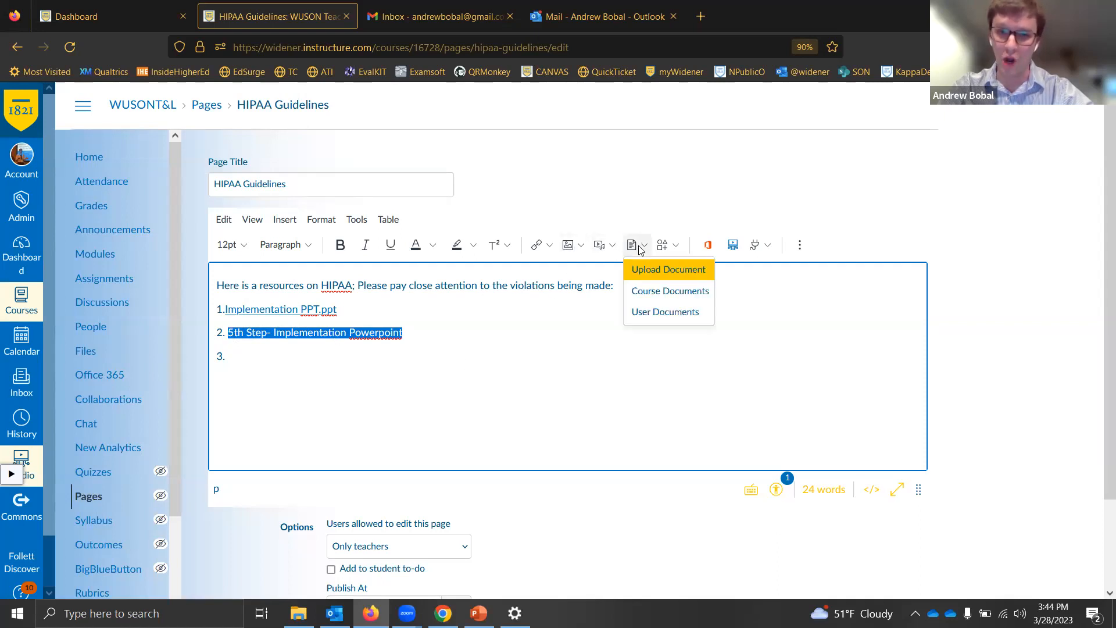
left_click(688, 295)
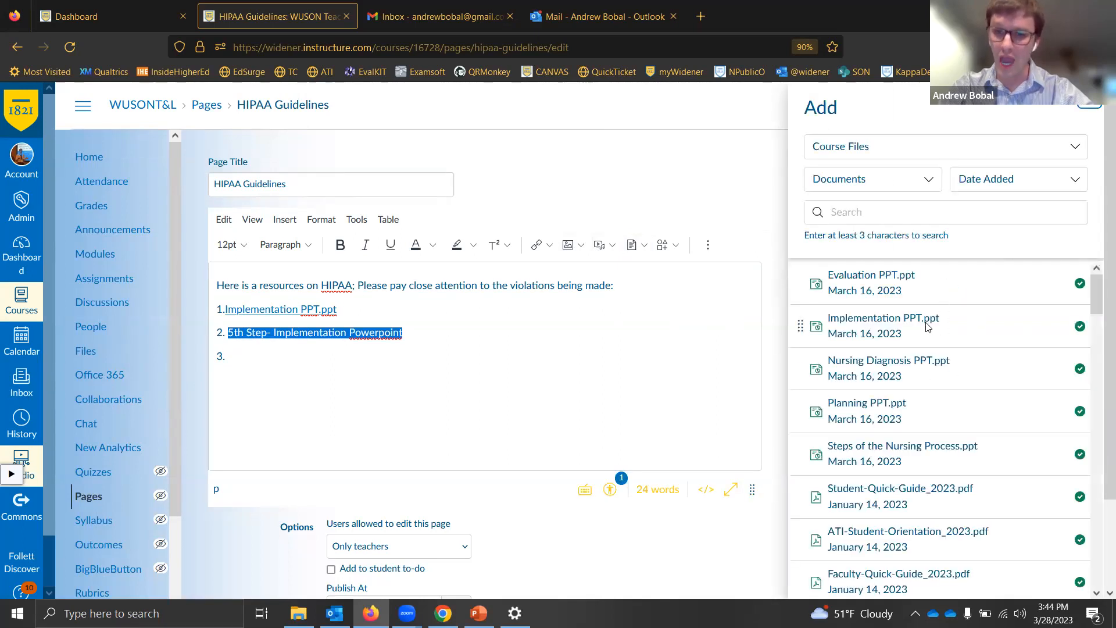
left_click(908, 328)
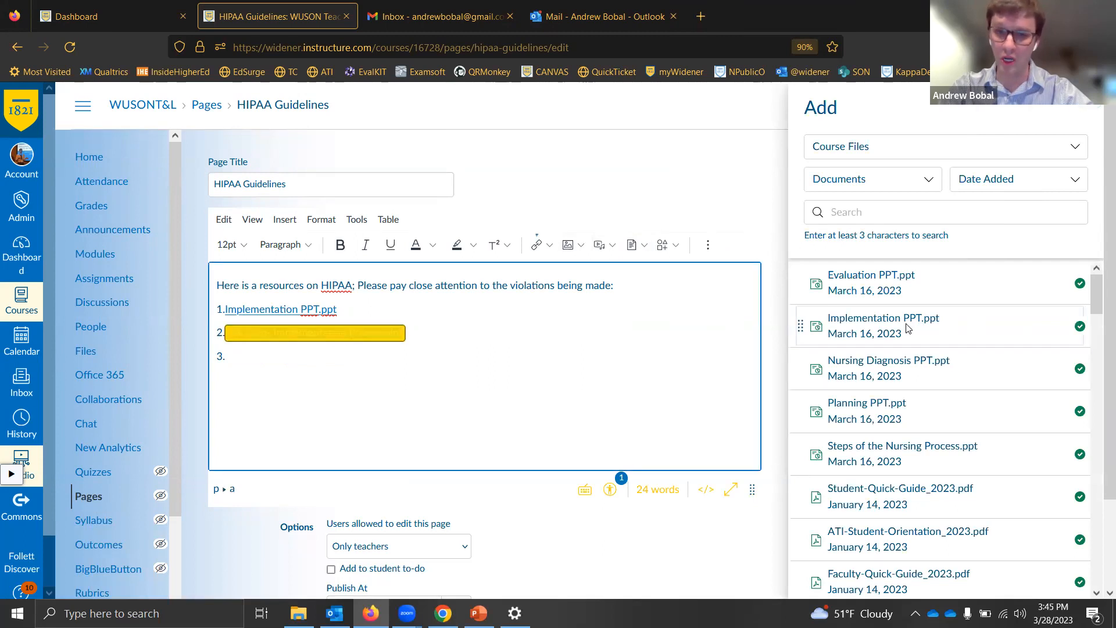
left_click(451, 351)
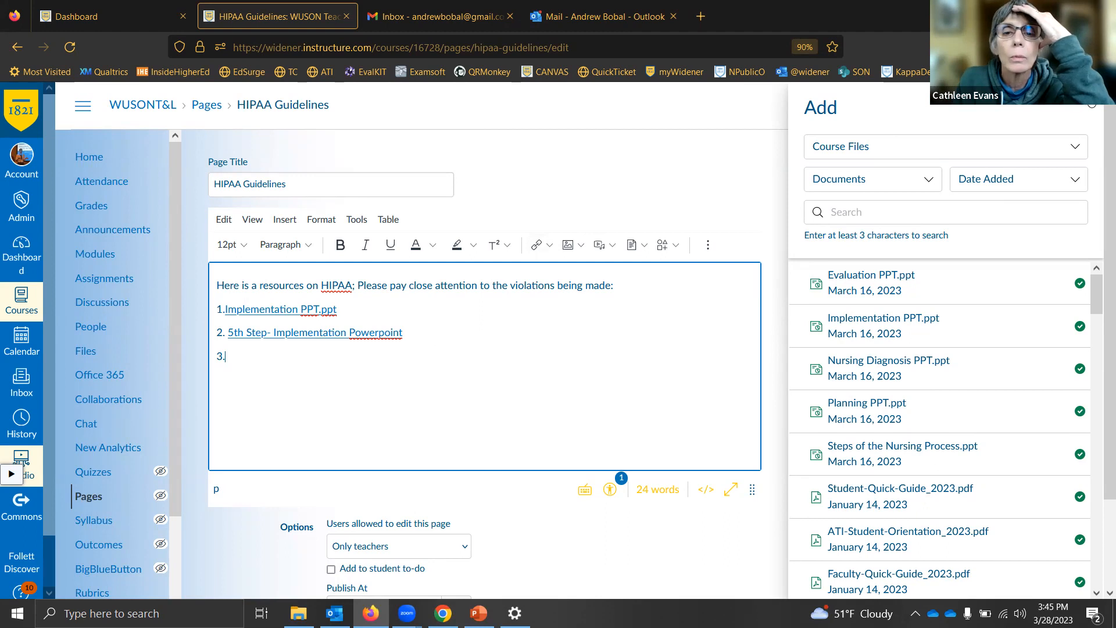
left_click(1091, 100)
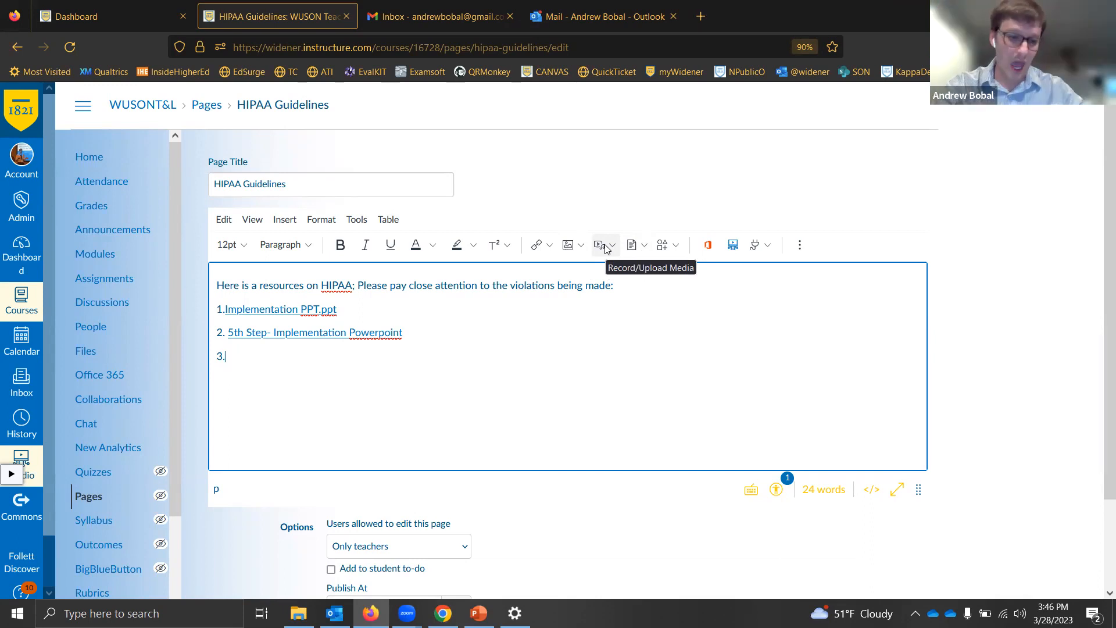
key("ctrl+plus")
key("ctrl+plus")
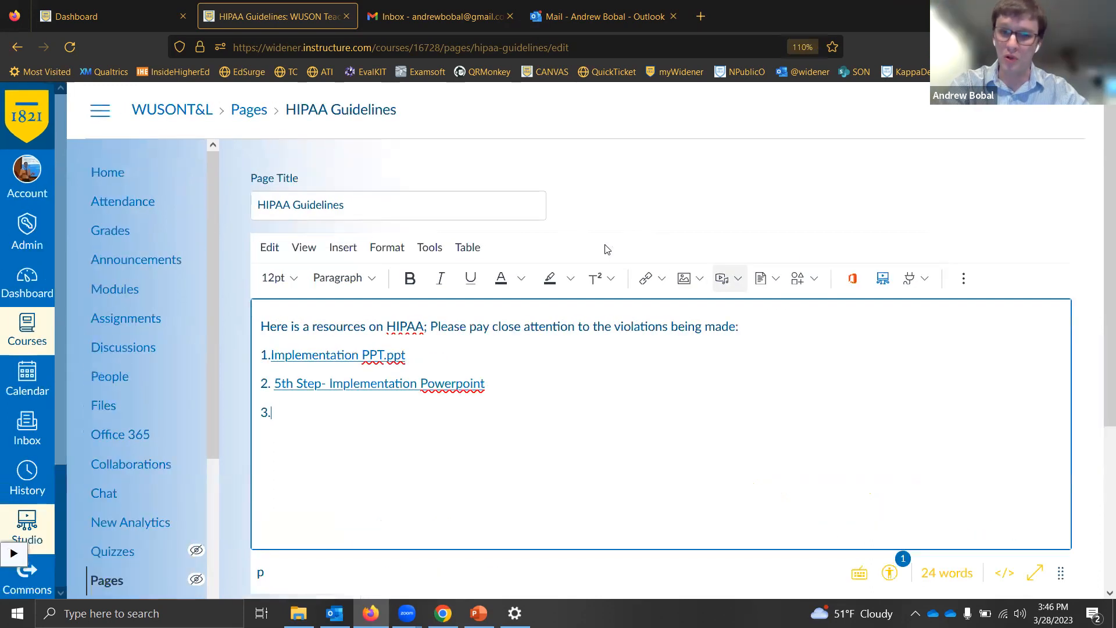
key("ctrl+plus")
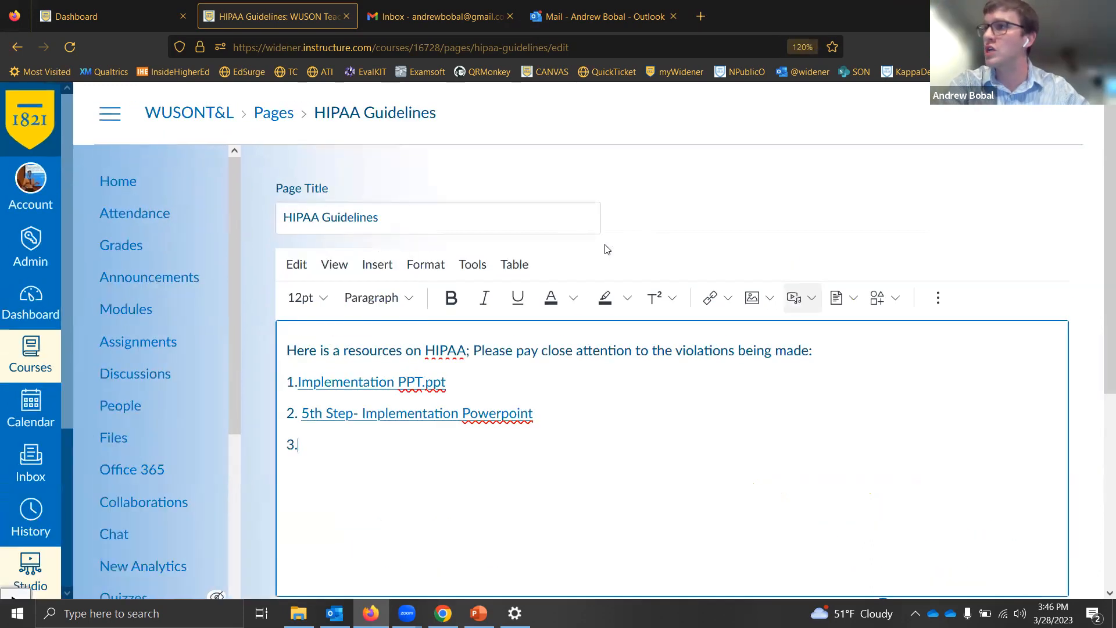
key("ctrl+plus")
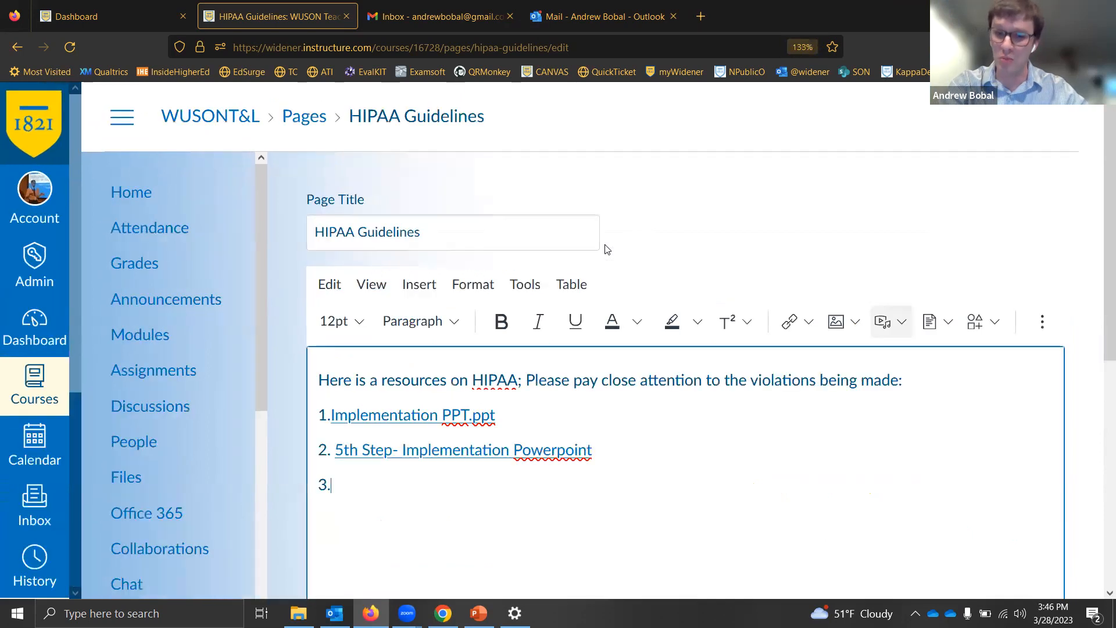
key("ctrl+minus")
key("ctrl+minus")
key("ctrl+minus")
key("ctrl+minus")
key("ctrl+minus")
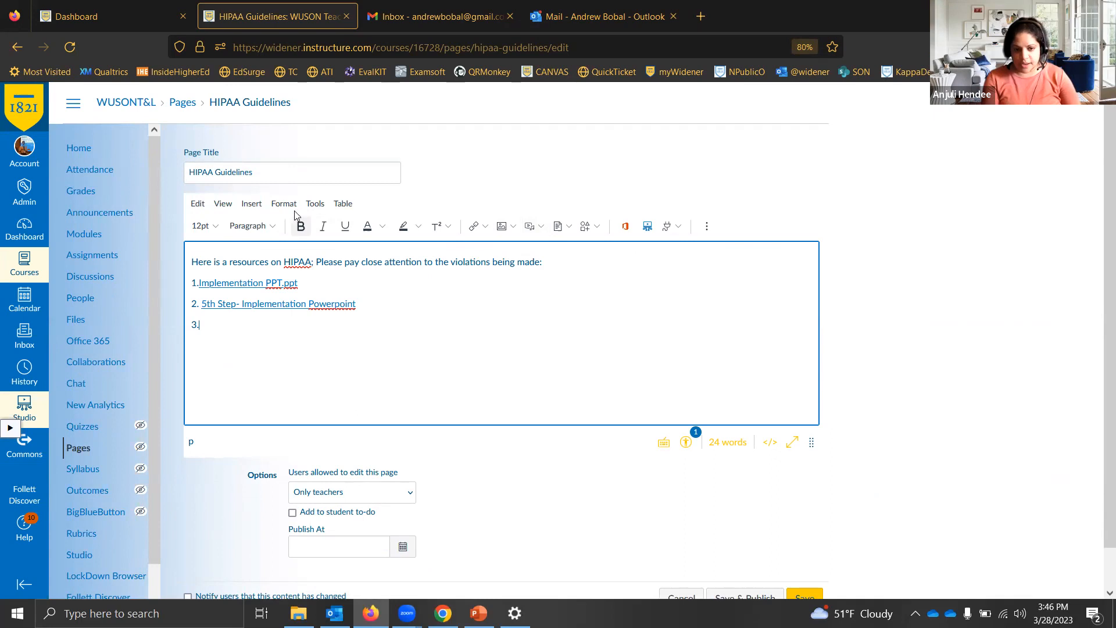
- Display the external and course link options available for insertion beside number 3
left_click(259, 208)
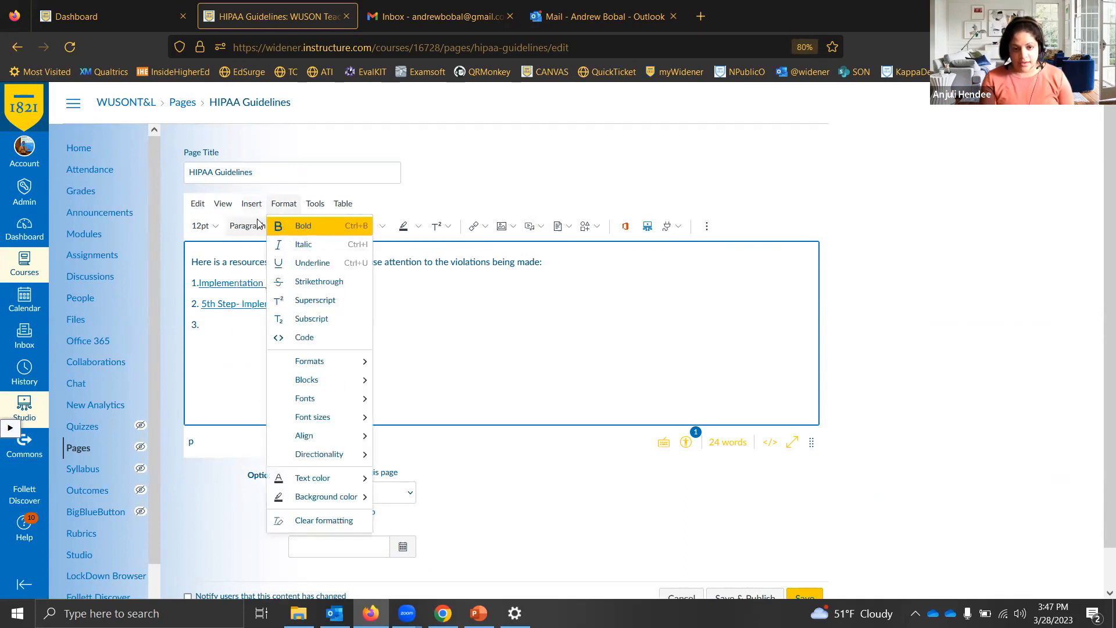
mouse_move(265, 228)
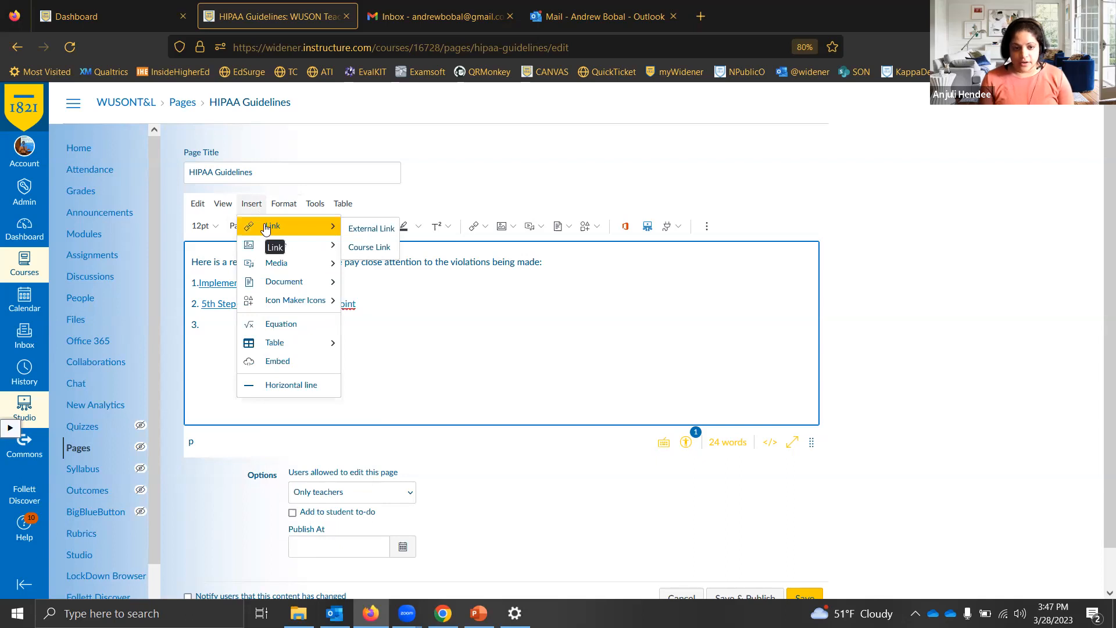